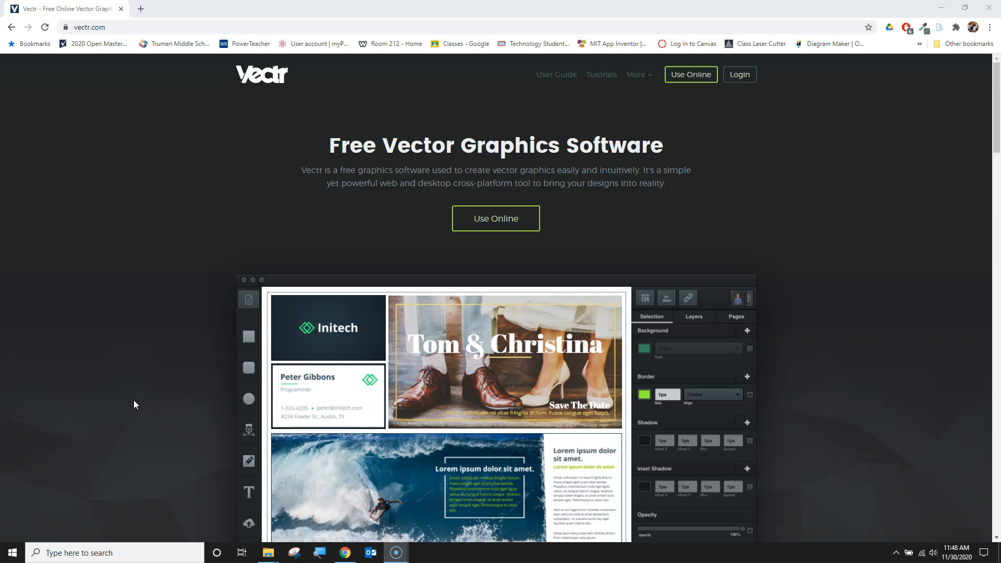
Start the online editor and draw a rectangle about 296 × 299 px in the middle of the page.
{"action": "left_click", "coordinate": [497, 219]}
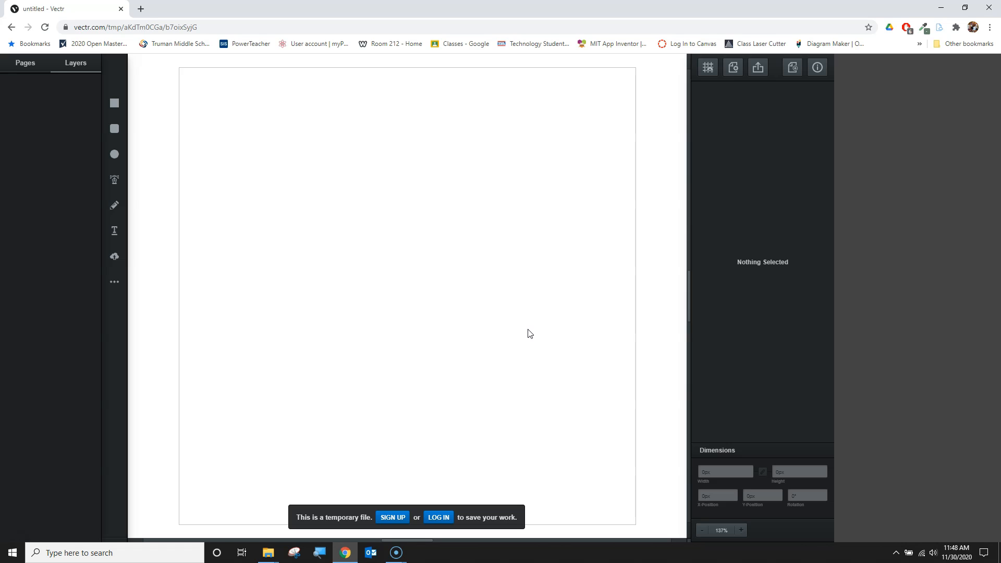
{"action": "left_click", "coordinate": [110, 277]}
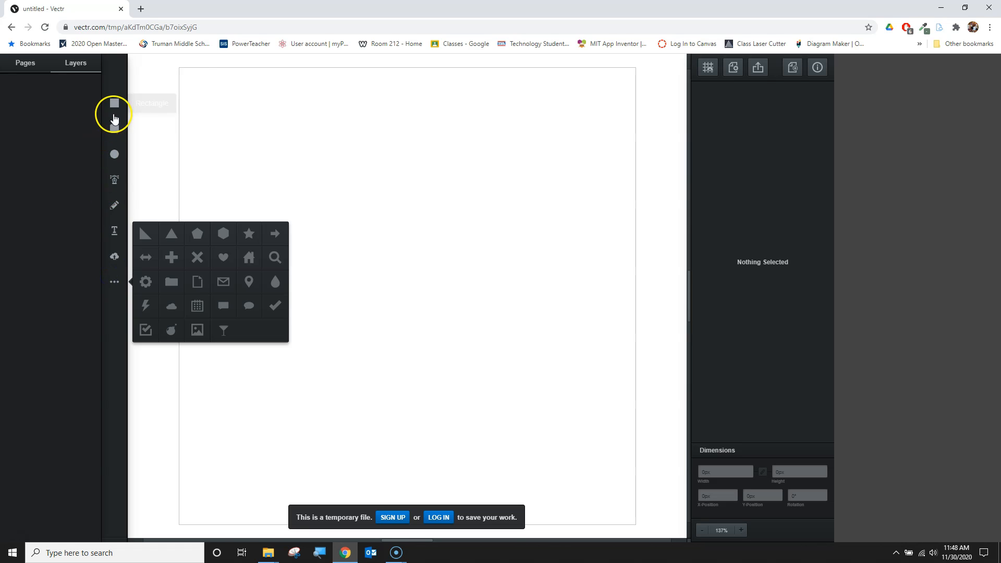
{"action": "left_click", "coordinate": [114, 103]}
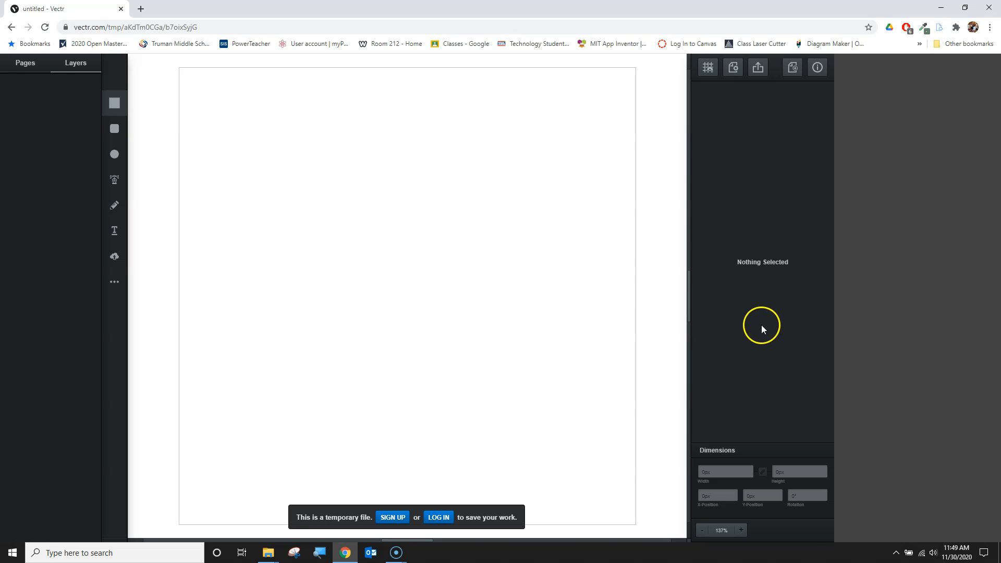
{"action": "left_click", "coordinate": [114, 111]}
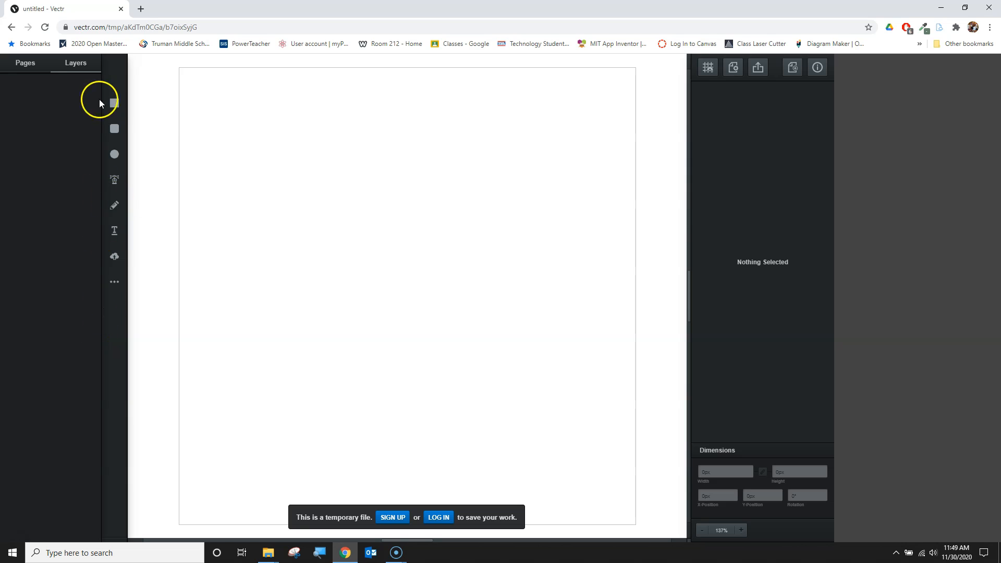
{"action": "left_click", "coordinate": [113, 107]}
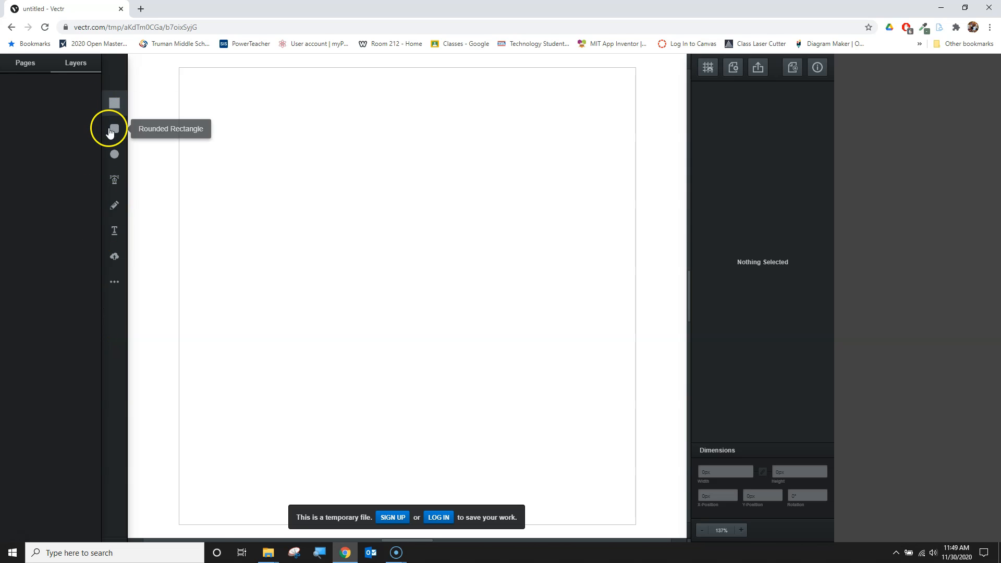
{"action": "left_click_drag", "start_coordinate": [297, 182], "coordinate": [510, 395]}
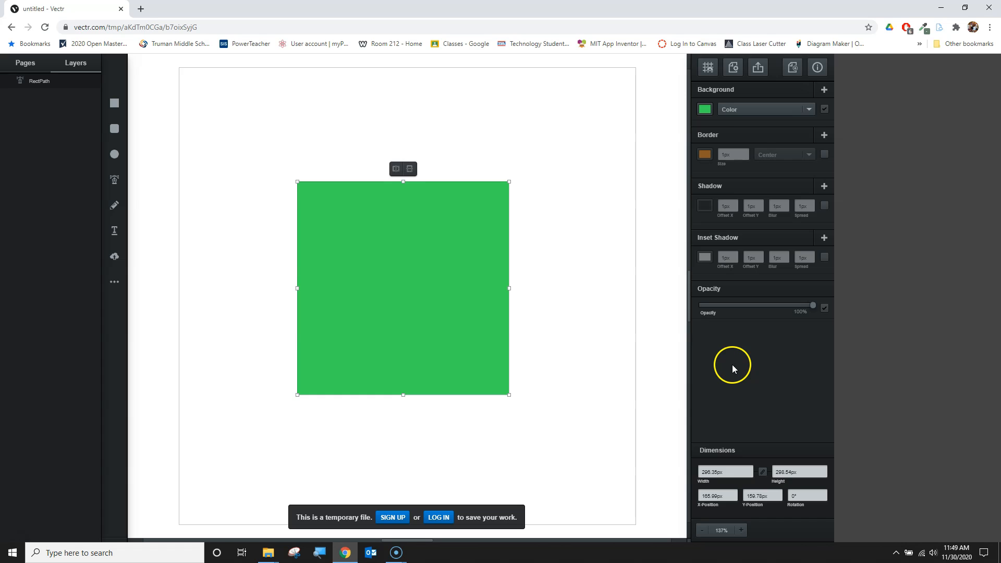
Change the rectangle's background colour to bright cyan.
{"action": "left_click", "coordinate": [705, 109]}
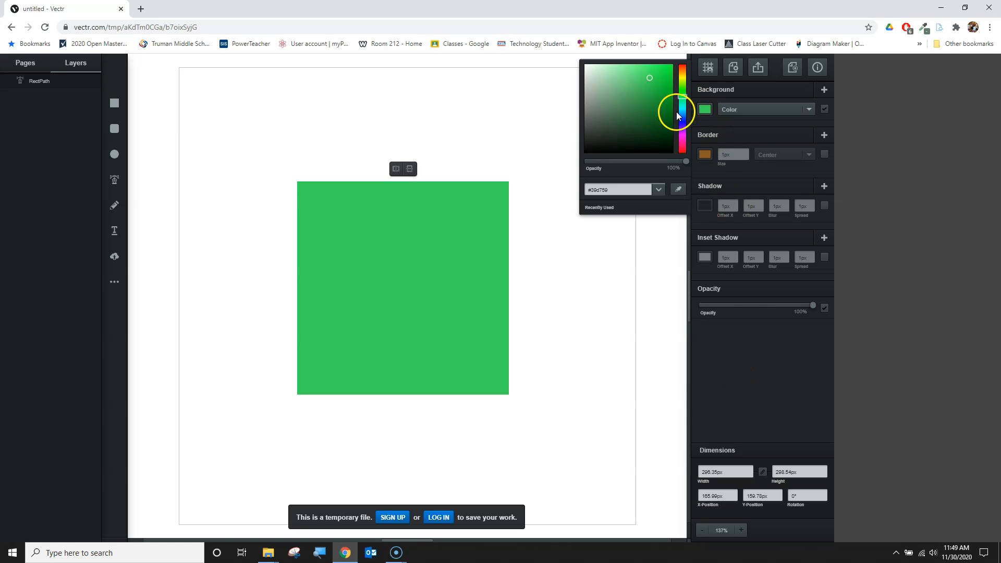
{"action": "left_click_drag", "start_coordinate": [687, 111], "coordinate": [681, 60]}
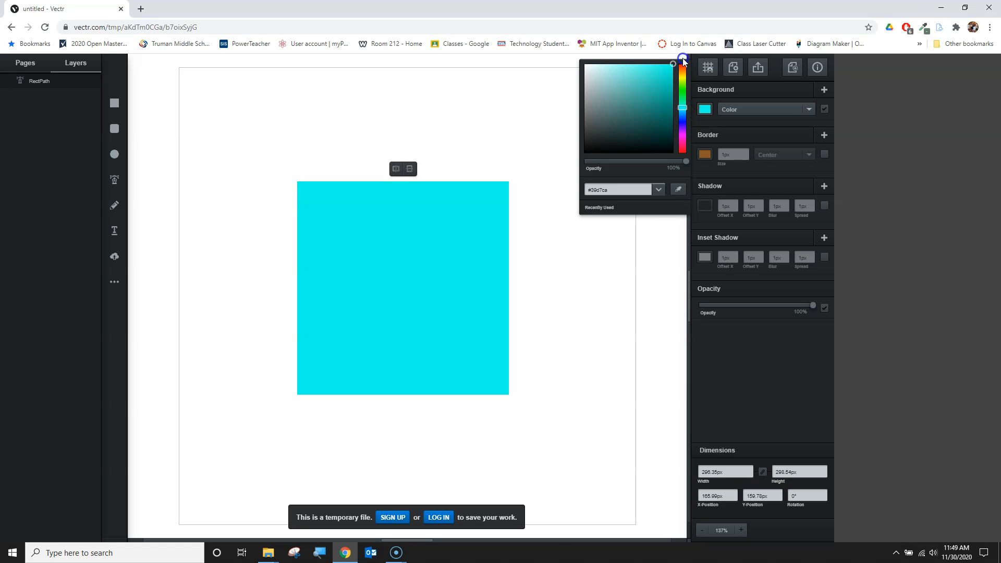
{"action": "left_click", "coordinate": [678, 189]}
Enable the rectangle's border and try toggling its background and both shadow effects, leaving only the background and border enabled.
{"action": "left_click", "coordinate": [824, 109]}
{"action": "left_click", "coordinate": [824, 155]}
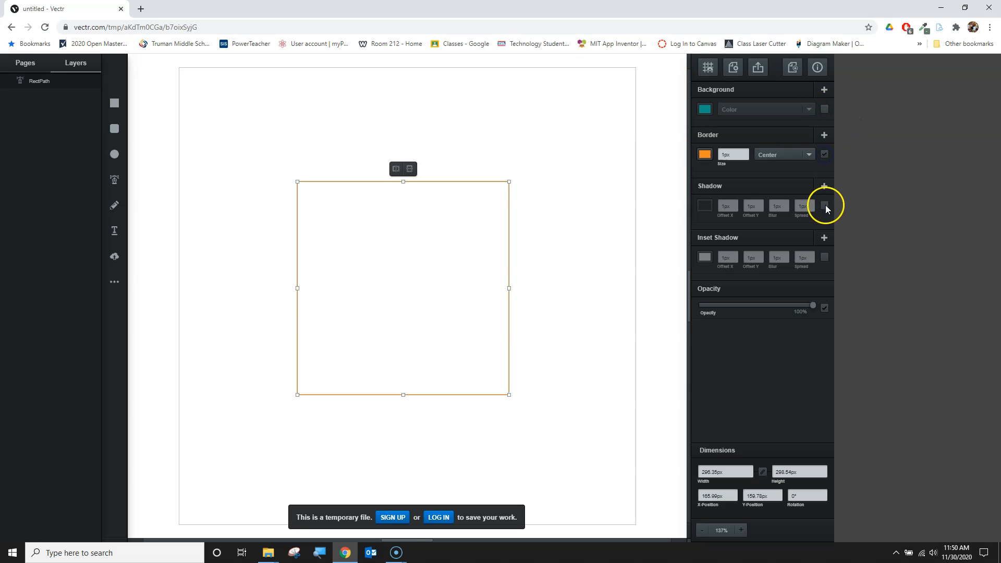
{"action": "left_click", "coordinate": [825, 206]}
{"action": "left_click", "coordinate": [826, 258]}
{"action": "left_click", "coordinate": [825, 206]}
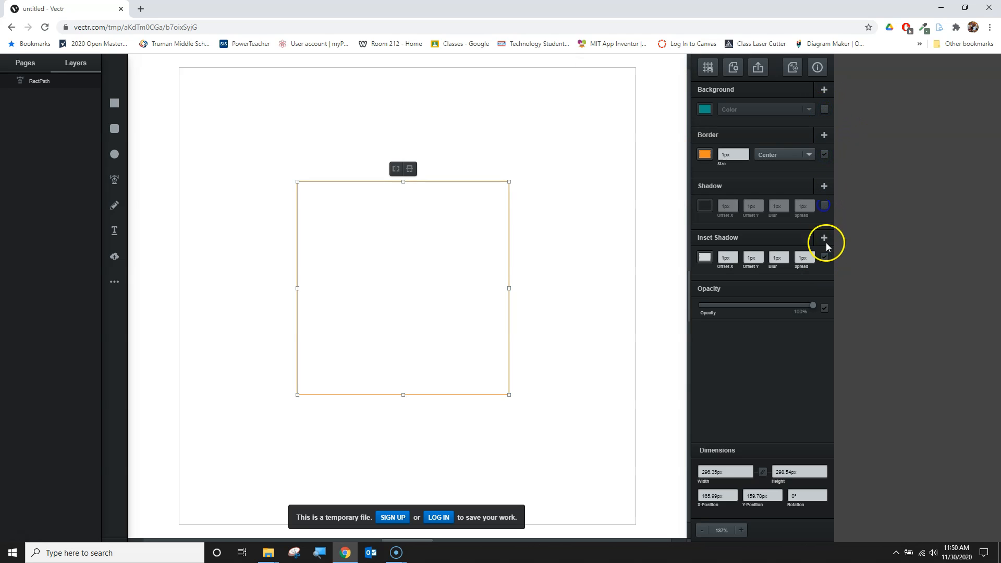
{"action": "left_click", "coordinate": [825, 257]}
{"action": "left_click", "coordinate": [824, 109]}
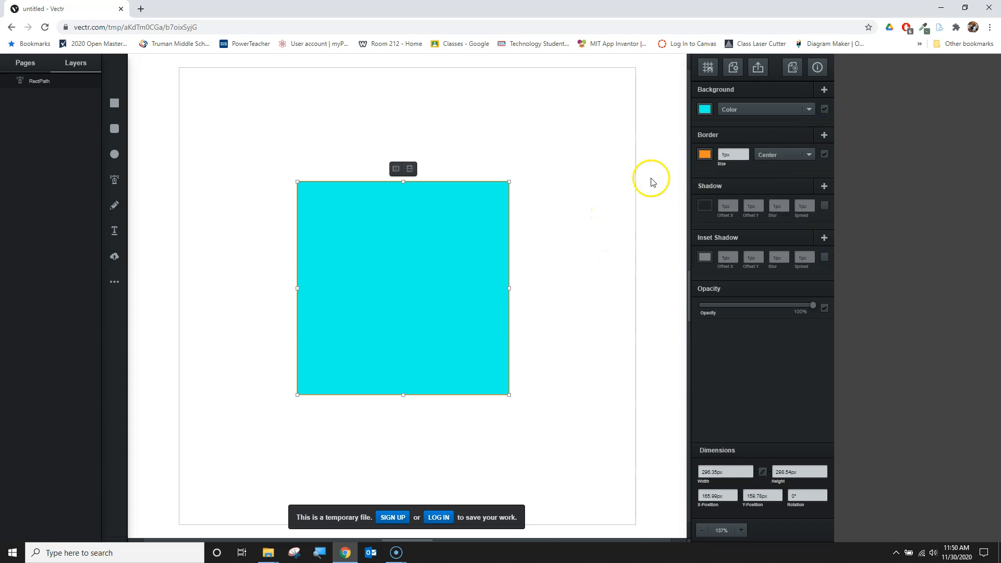
{"action": "left_click", "coordinate": [582, 231]}
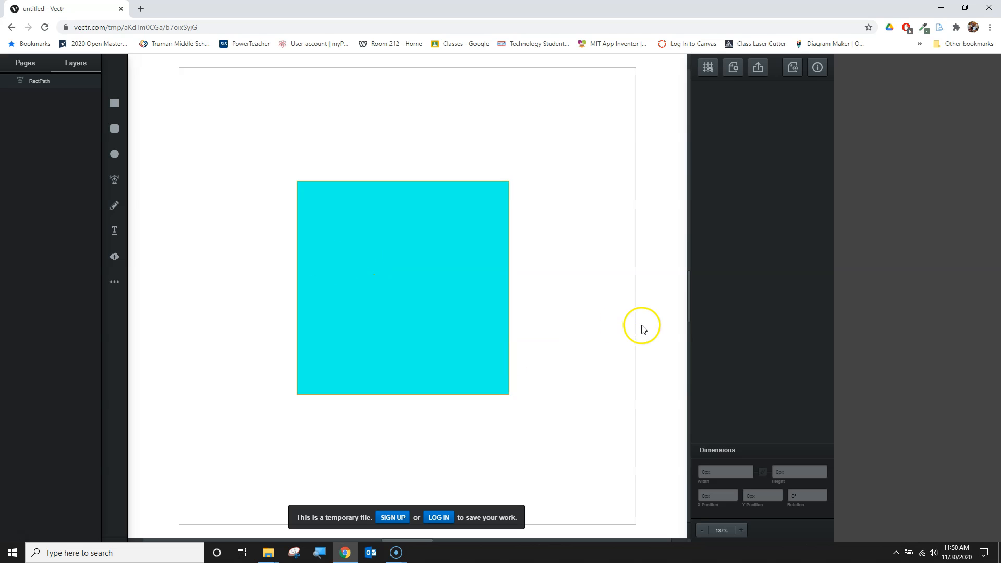
Change the rectangle's border colour to blue and set the border size to 3 px.
{"action": "left_click", "coordinate": [381, 275]}
{"action": "left_click", "coordinate": [704, 153]}
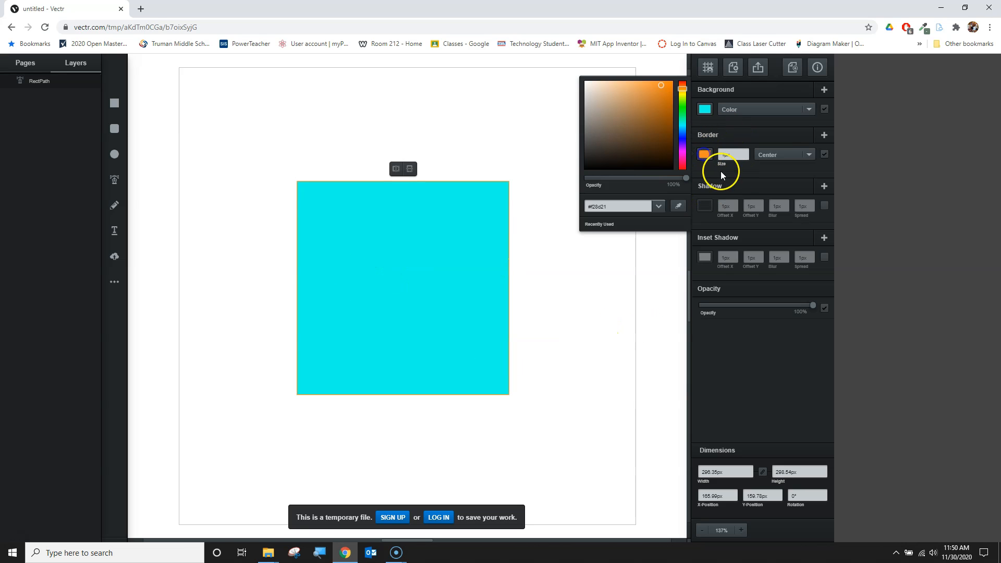
{"action": "left_click_drag", "start_coordinate": [677, 102], "coordinate": [694, 64]}
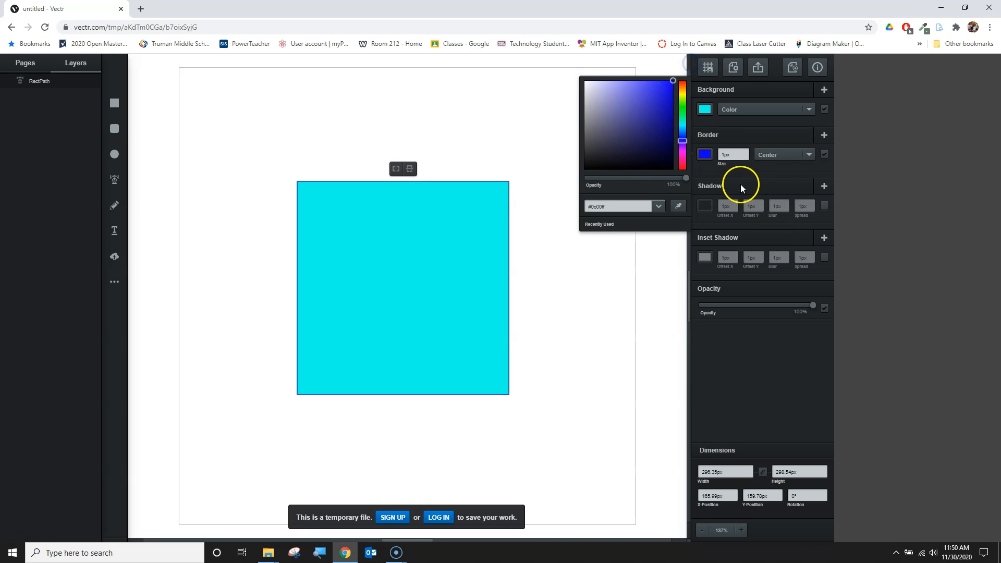
{"action": "left_click", "coordinate": [747, 152]}
{"action": "left_click", "coordinate": [747, 152]}
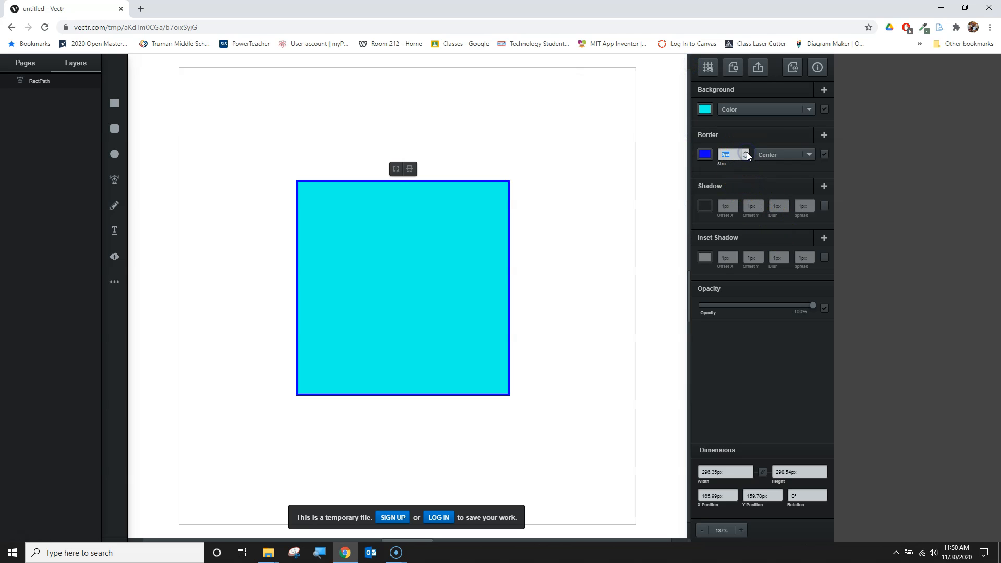
{"action": "left_click", "coordinate": [612, 276]}
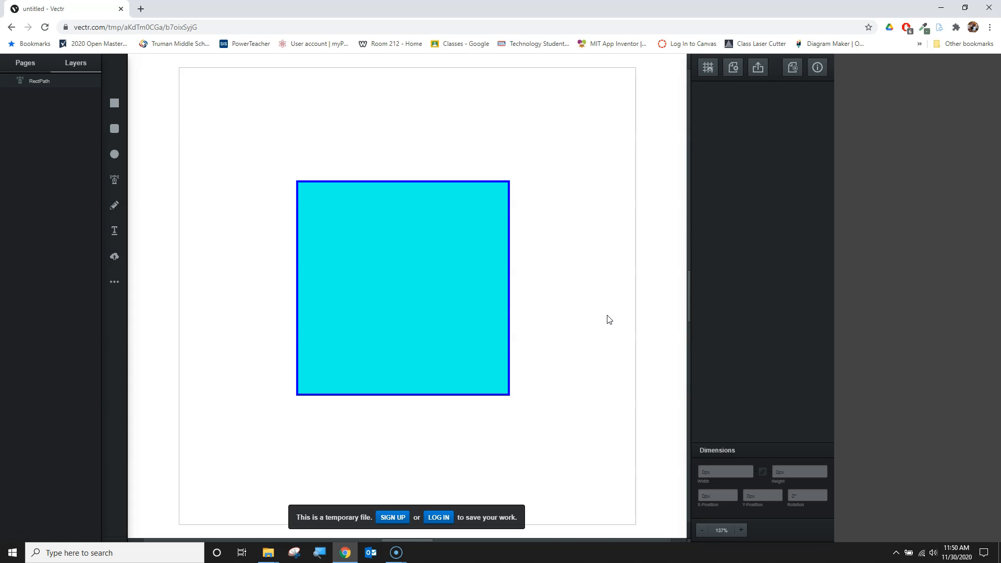
Place a 40 px circle on the rectangle's upper-left corner and fill it with red.
{"action": "left_click", "coordinate": [114, 155]}
{"action": "left_click", "coordinate": [119, 149]}
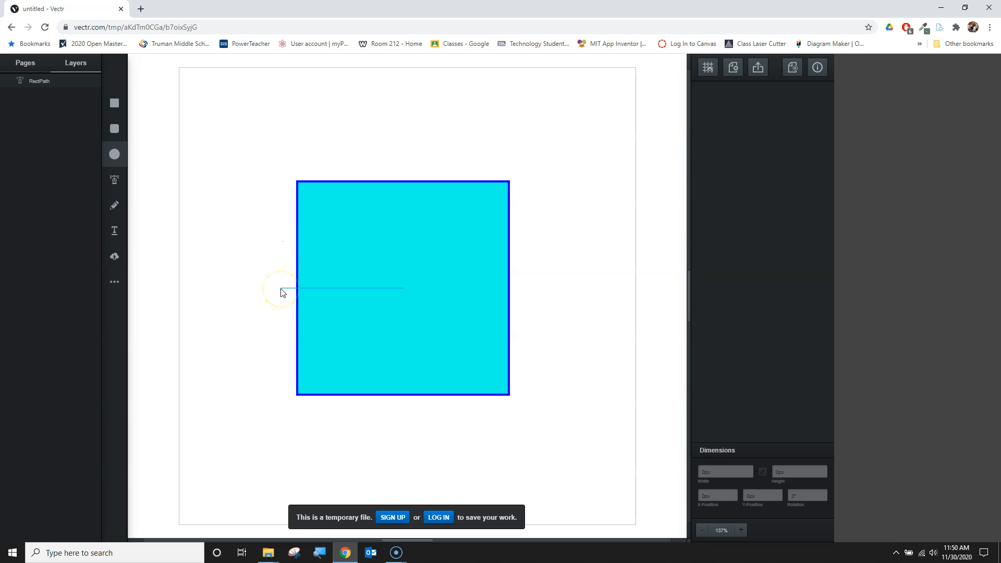
{"action": "left_click", "coordinate": [297, 182]}
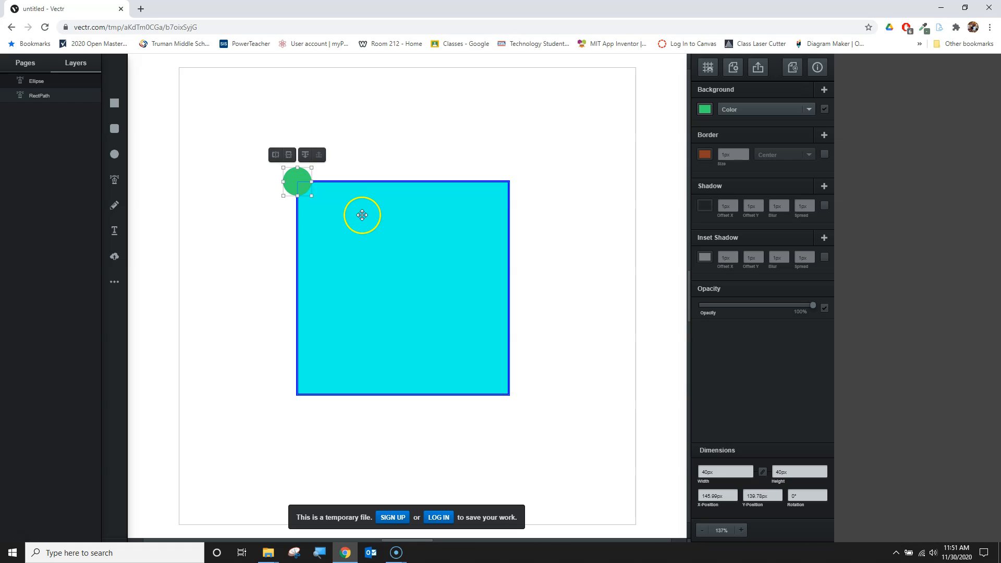
{"action": "left_click", "coordinate": [711, 111]}
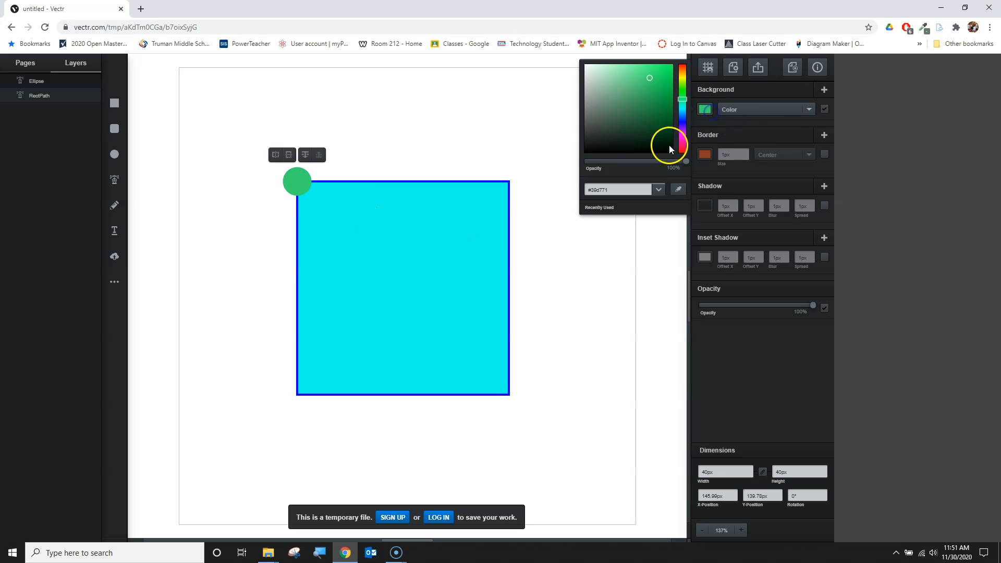
{"action": "left_click_drag", "start_coordinate": [681, 144], "coordinate": [691, 58]}
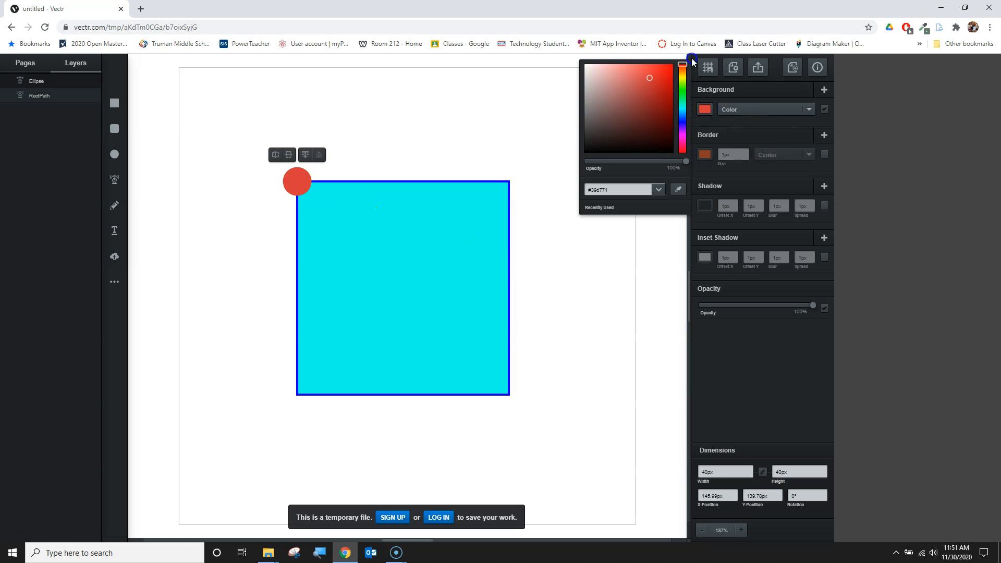
{"action": "left_click", "coordinate": [613, 271]}
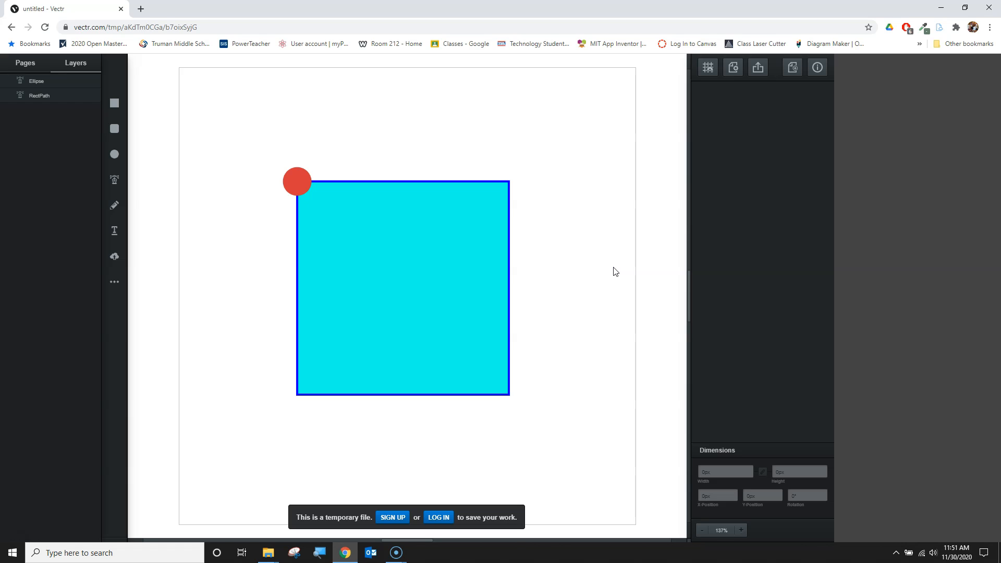
Try moving the rectangle away from the circle on its own, and undo the move.
{"action": "left_click_drag", "start_coordinate": [371, 259], "coordinate": [379, 294]}
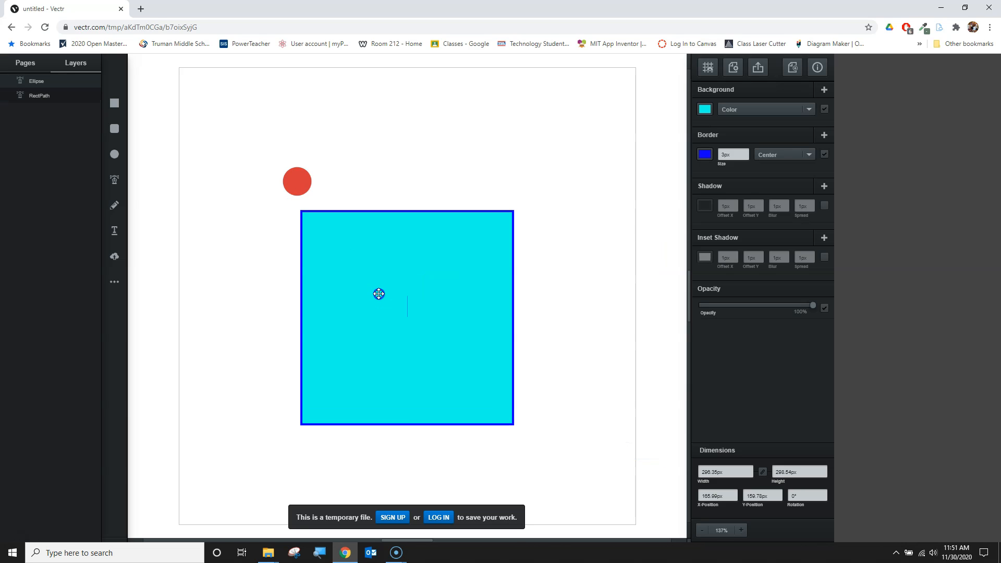
{"action": "key", "text": "ctrl+z"}
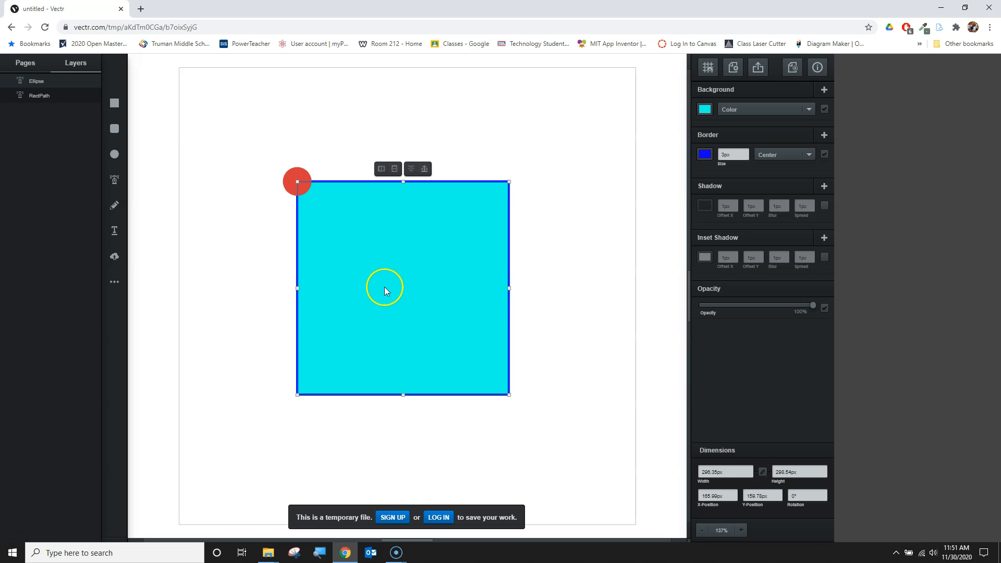
{"action": "left_click", "coordinate": [545, 300]}
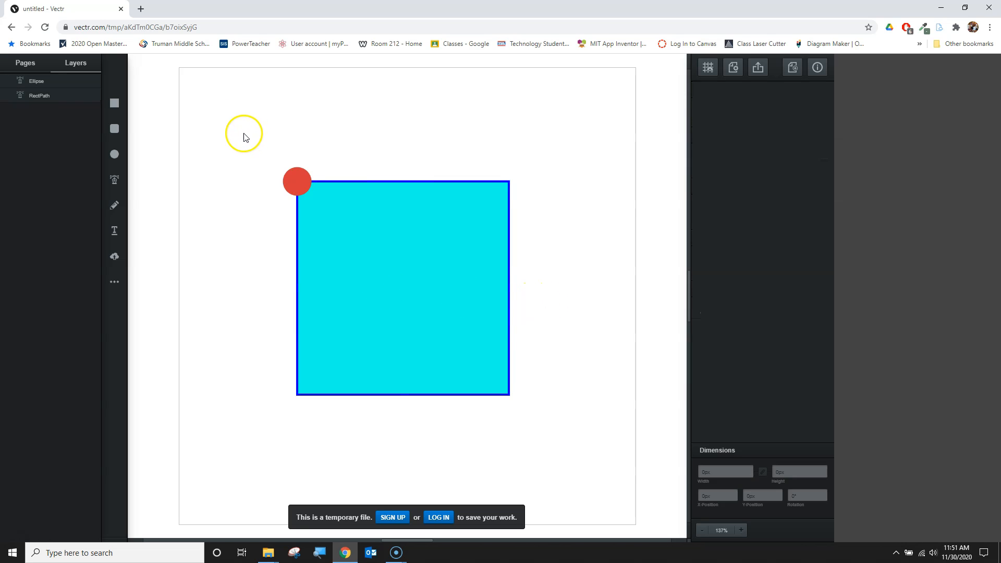
Select the circle and rectangle together and move them as one to about X 171 px, Y 154 px.
{"action": "left_click_drag", "start_coordinate": [241, 131], "coordinate": [546, 417]}
{"action": "mouse_move", "coordinate": [359, 266]}
{"action": "left_mouse_down"}
{"action": "mouse_move", "coordinate": [485, 266]}
{"action": "mouse_move", "coordinate": [327, 236]}
{"action": "mouse_move", "coordinate": [325, 288]}
{"action": "mouse_move", "coordinate": [326, 252]}
{"action": "mouse_move", "coordinate": [376, 271]}
{"action": "left_mouse_up"}
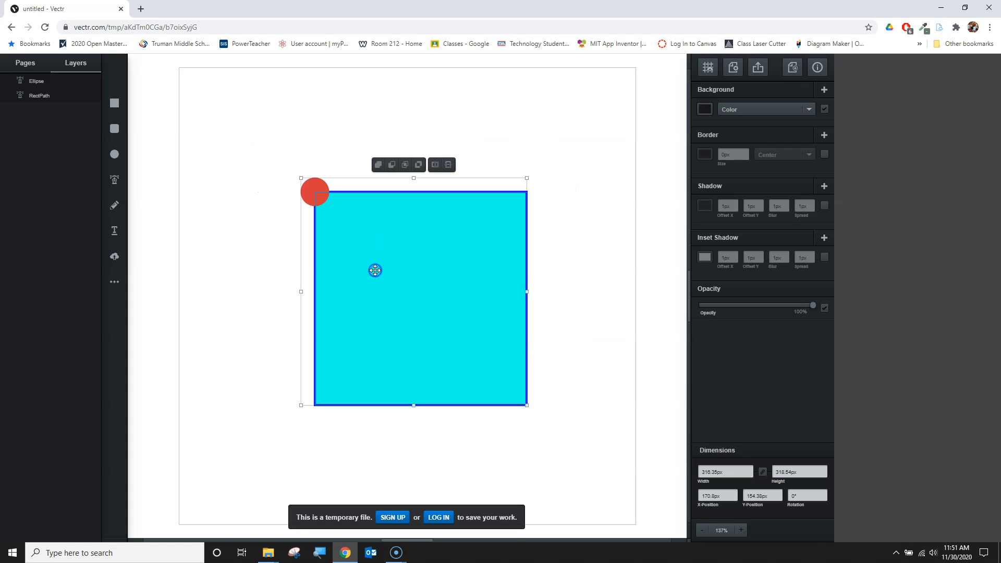
{"action": "left_click", "coordinate": [568, 344]}
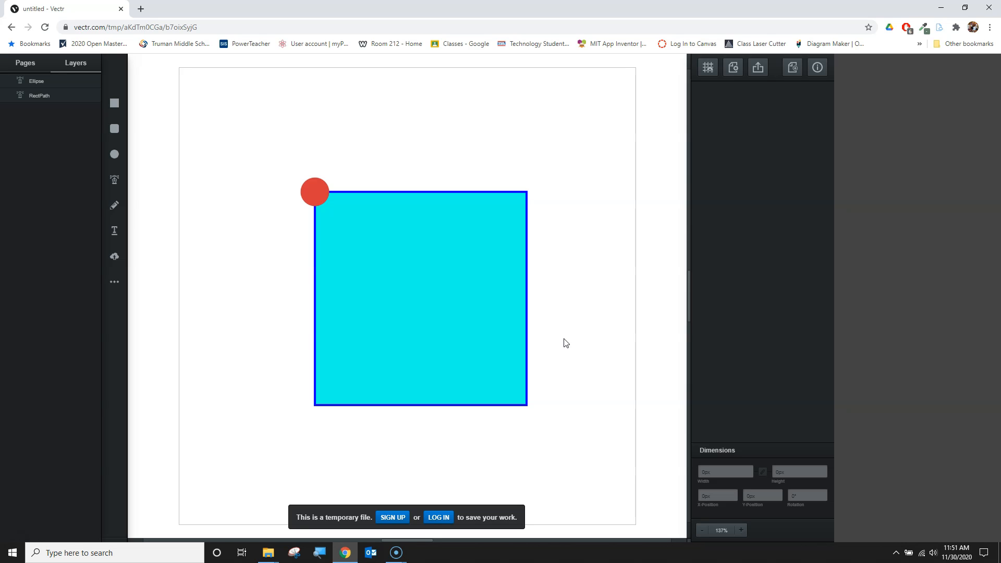
Select the rectangle and the circle separately to examine the options offered for each single shape.
{"action": "left_click", "coordinate": [373, 237]}
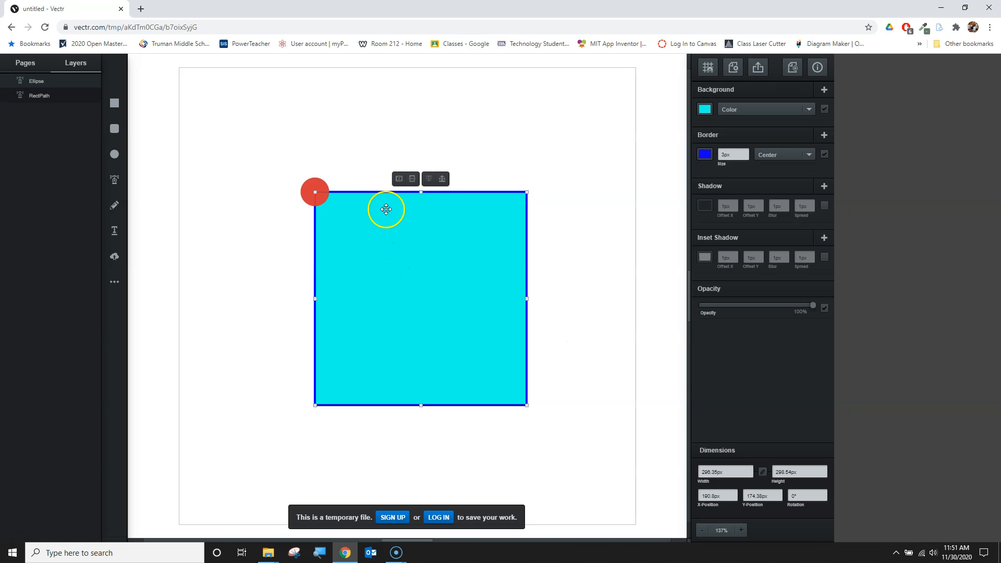
{"action": "left_click", "coordinate": [572, 306]}
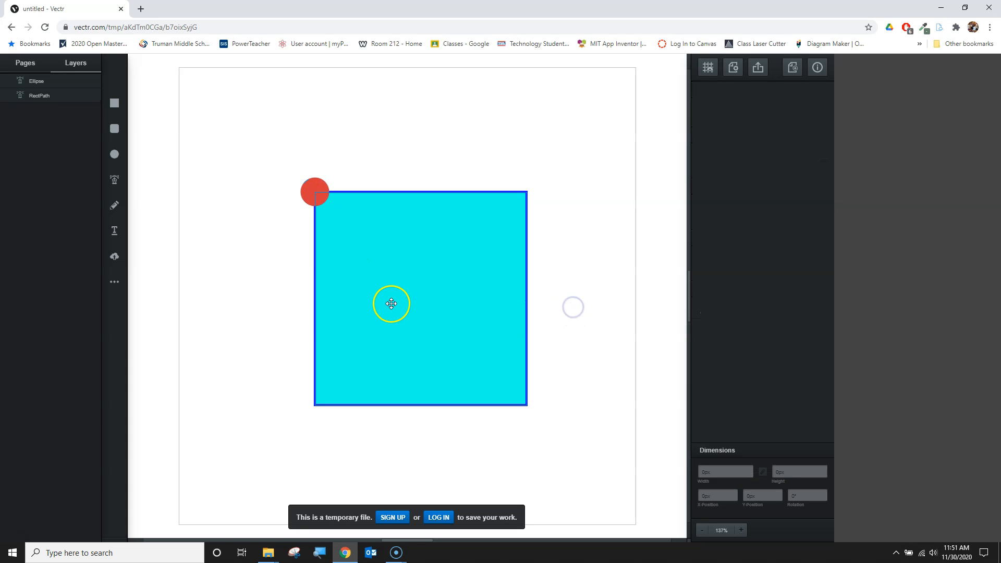
{"action": "left_click", "coordinate": [369, 245]}
{"action": "left_click", "coordinate": [309, 192]}
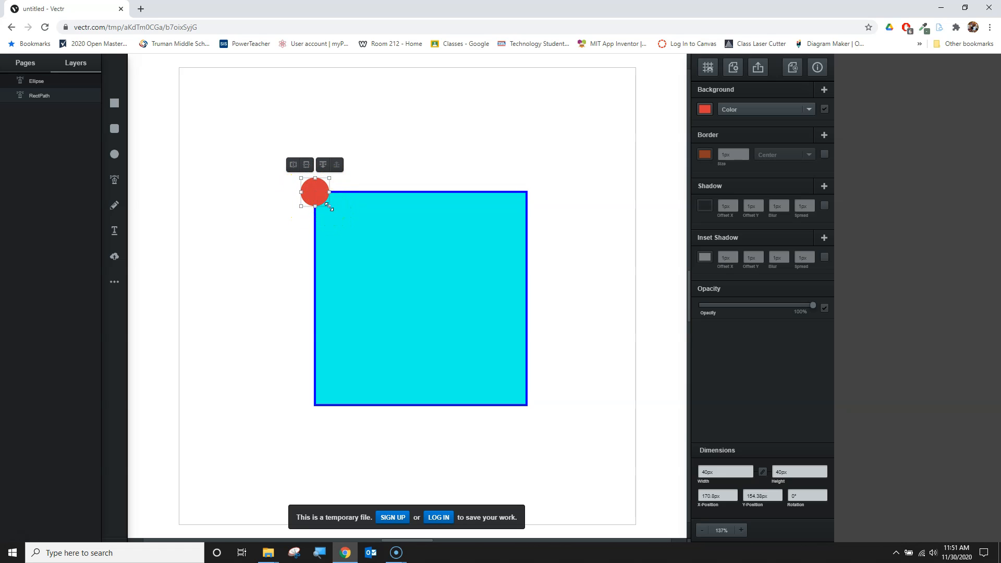
{"action": "left_click", "coordinate": [358, 255]}
{"action": "left_click", "coordinate": [212, 138]}
Select both shapes together and try flipping them vertically and horizontally.
{"action": "left_click_drag", "start_coordinate": [248, 135], "coordinate": [595, 459]}
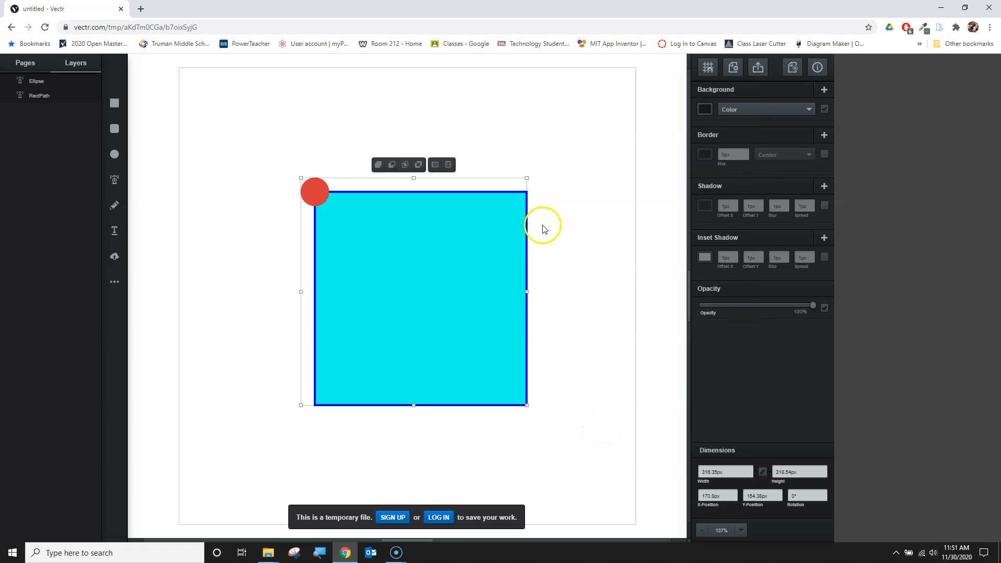
{"action": "left_click", "coordinate": [449, 166]}
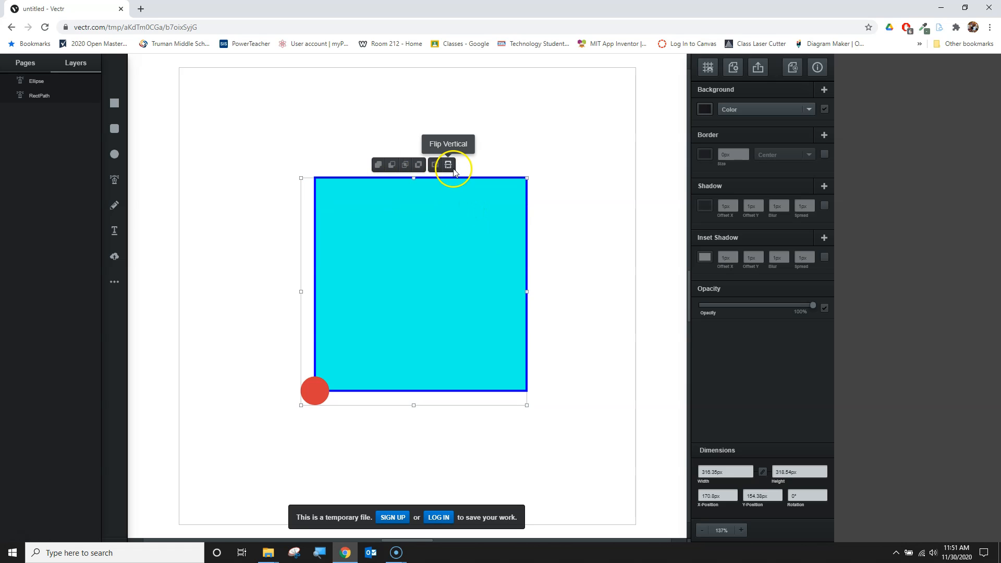
{"action": "left_click", "coordinate": [436, 166]}
{"action": "left_click", "coordinate": [436, 166]}
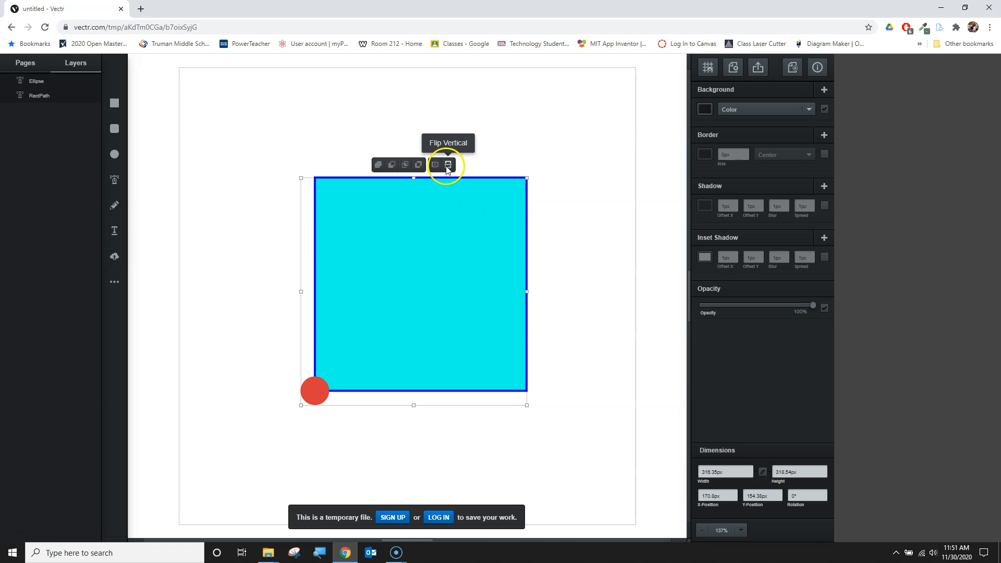
{"action": "left_click", "coordinate": [436, 166]}
{"action": "left_click", "coordinate": [436, 166]}
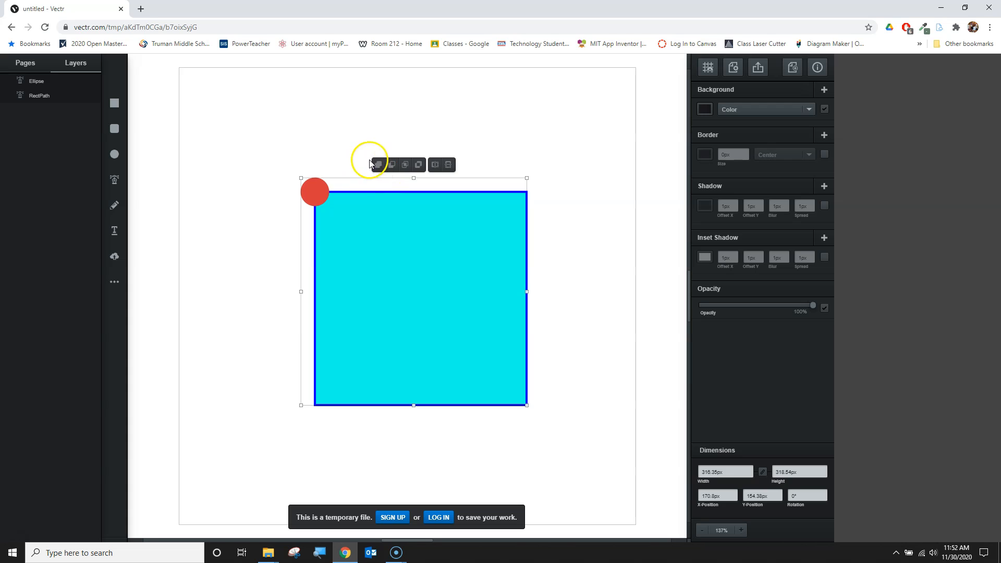
Try one of the shape-combining operations on the rectangle and circle, and undo it.
{"action": "left_click", "coordinate": [406, 166]}
{"action": "key", "text": "ctrl+z"}
Flip the selected rectangle and circle repeatedly, horizontally and vertically, ending in their original orientation.
{"action": "left_click", "coordinate": [449, 166]}
{"action": "left_click", "coordinate": [437, 166]}
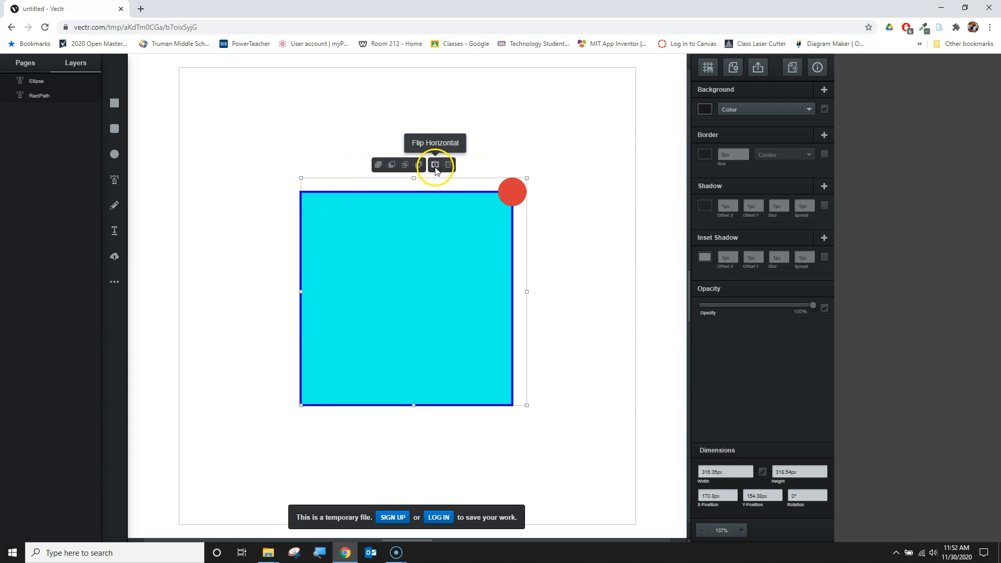
{"action": "left_click", "coordinate": [436, 166]}
{"action": "left_click", "coordinate": [449, 166]}
{"action": "left_click", "coordinate": [449, 166]}
{"action": "left_click", "coordinate": [436, 165]}
{"action": "left_click", "coordinate": [436, 166]}
{"action": "left_click", "coordinate": [448, 166]}
{"action": "left_click", "coordinate": [449, 166]}
{"action": "left_click", "coordinate": [436, 166]}
{"action": "left_click", "coordinate": [438, 166]}
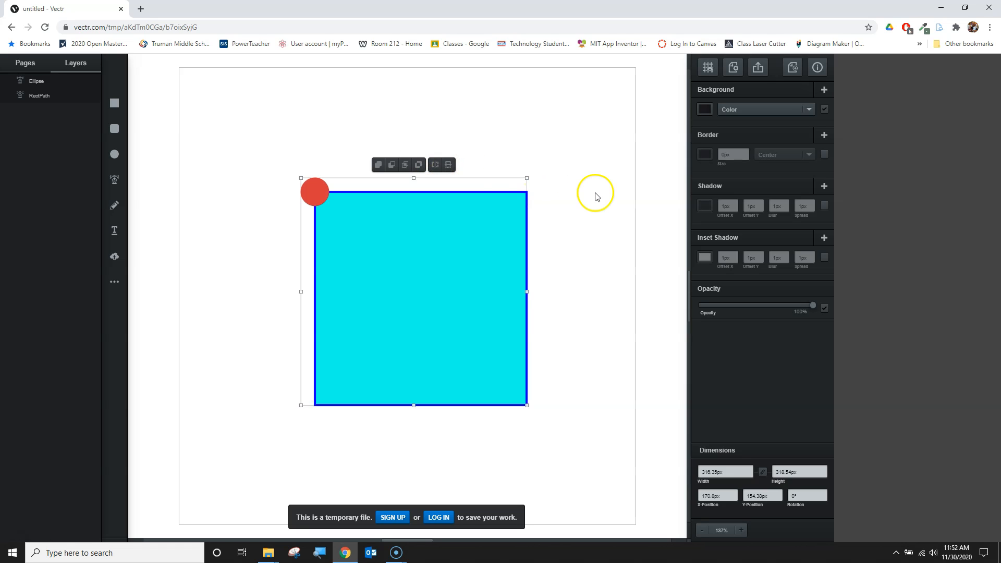
Try the Unite, Subtract, Intersect and Exclude operations on the rectangle and circle, ending with Subtract.
{"action": "left_click", "coordinate": [379, 166]}
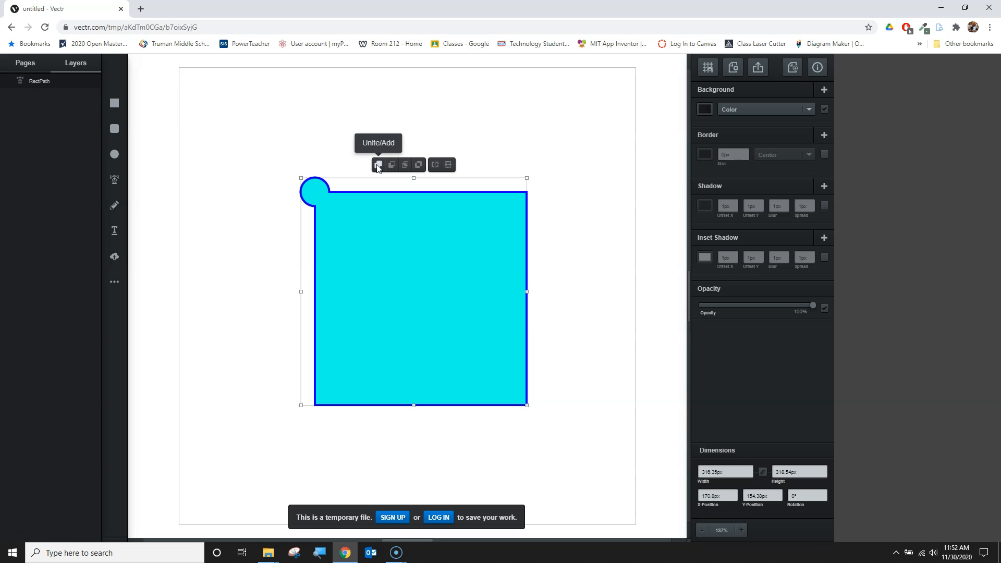
{"action": "left_click", "coordinate": [391, 166]}
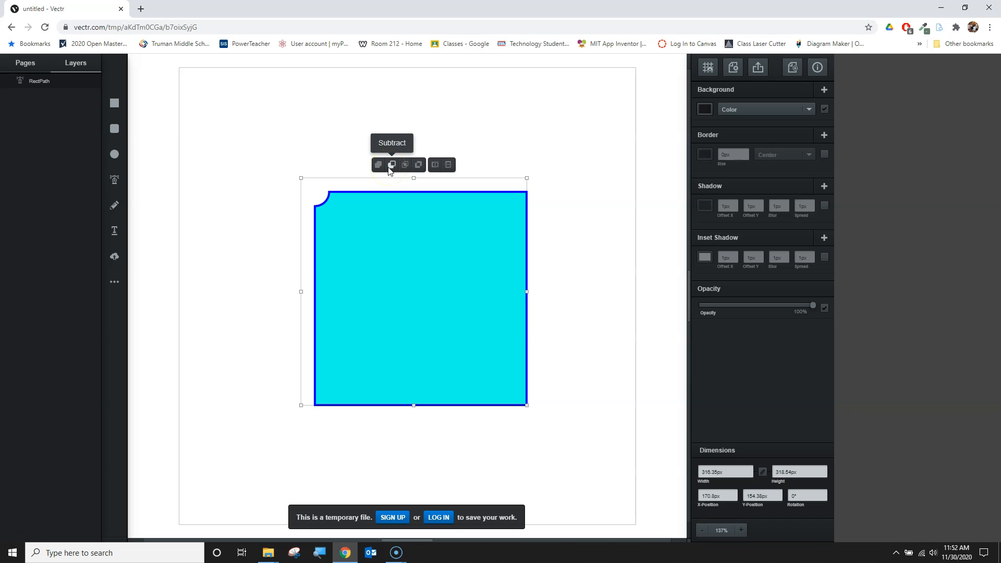
{"action": "left_click", "coordinate": [405, 166]}
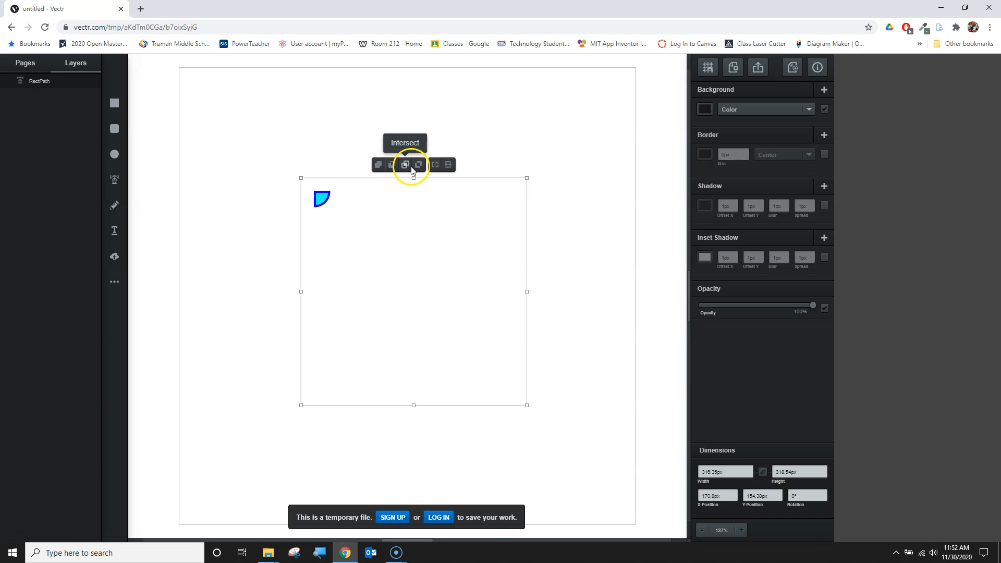
{"action": "left_click", "coordinate": [418, 166]}
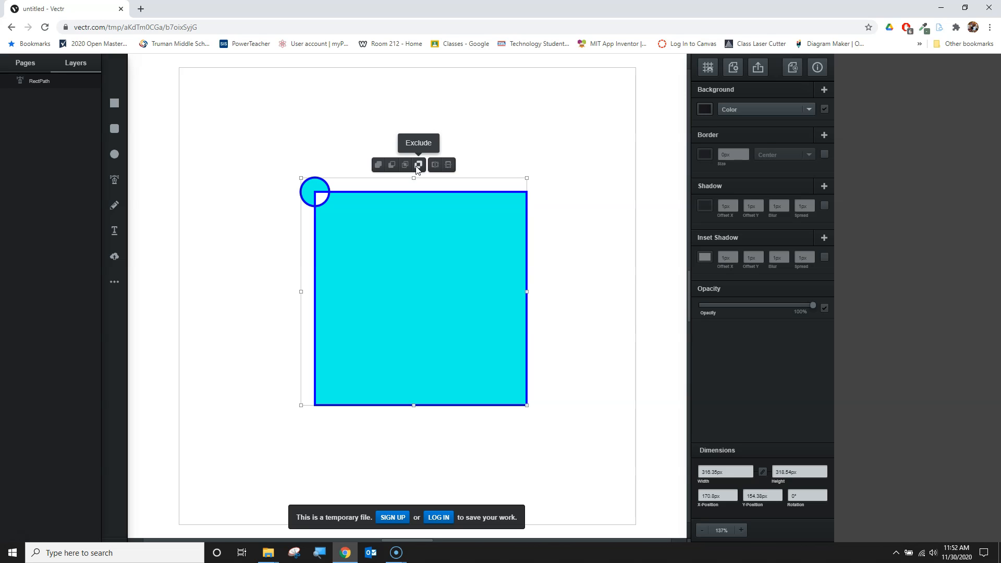
{"action": "left_click", "coordinate": [405, 165]}
{"action": "left_click", "coordinate": [380, 165]}
{"action": "left_click", "coordinate": [392, 166]}
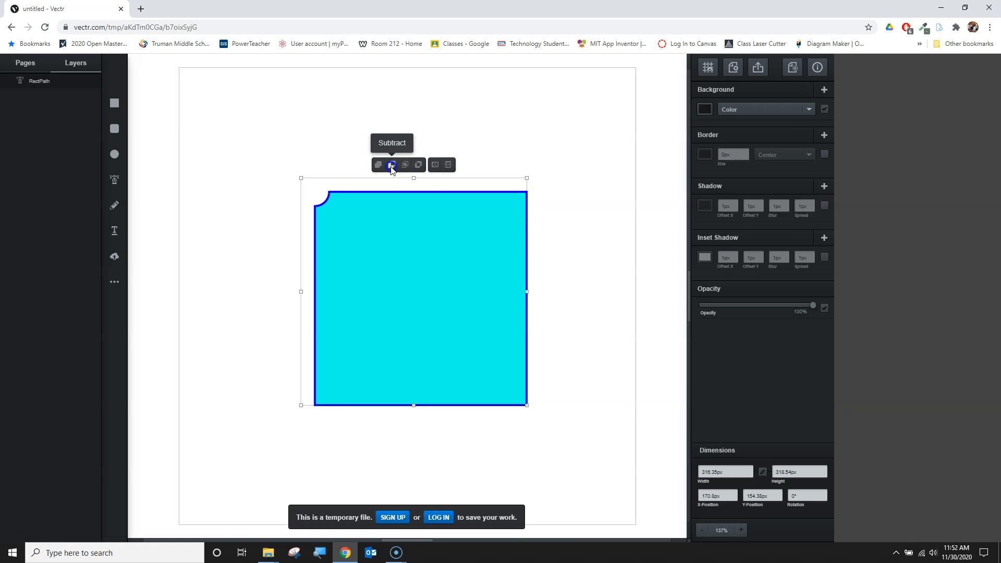
Try moving the notched rectangle slightly, and undo both the move and the subtraction.
{"action": "left_click", "coordinate": [641, 277]}
{"action": "left_click_drag", "start_coordinate": [496, 335], "coordinate": [385, 309]}
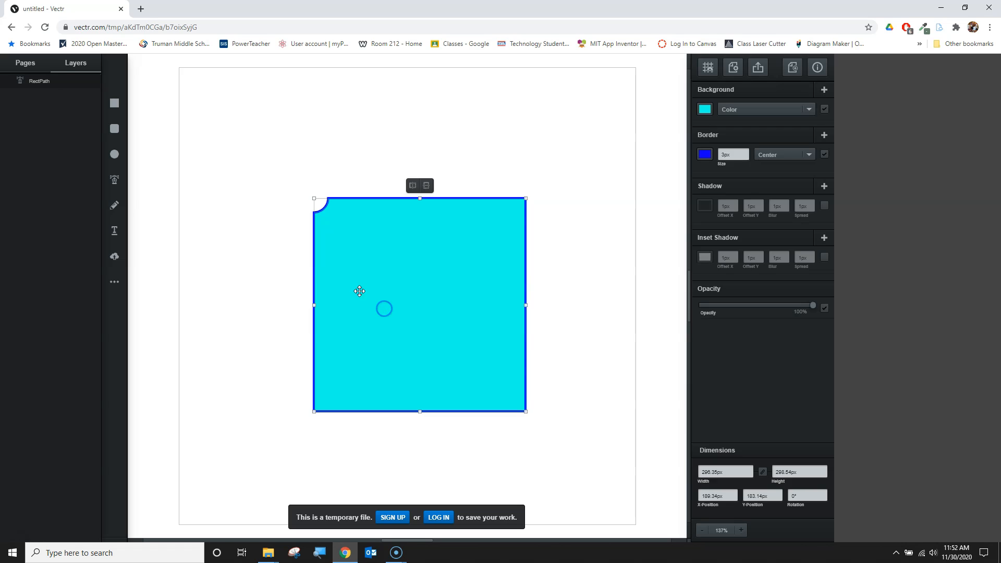
{"action": "left_click", "coordinate": [609, 357]}
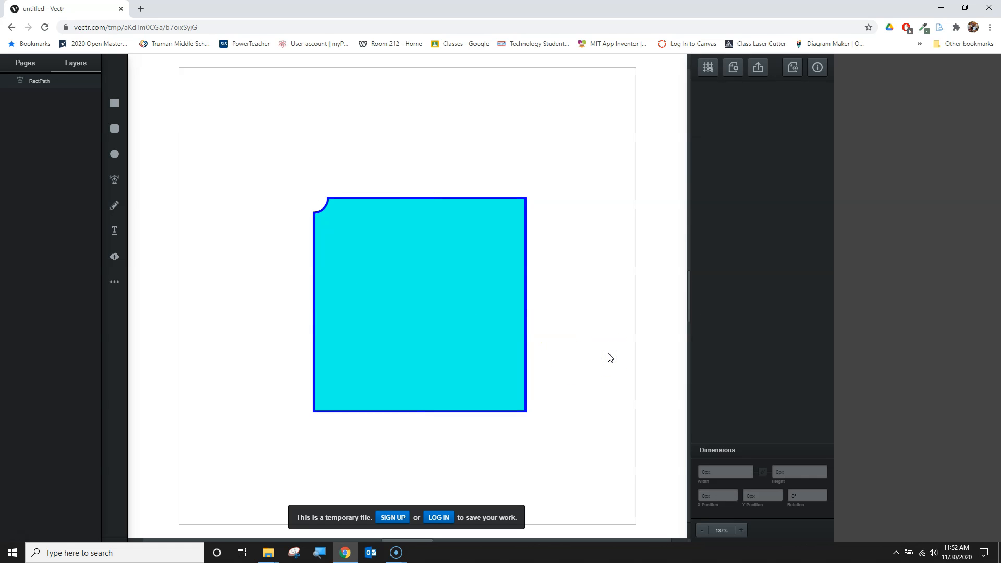
{"action": "key", "text": "ctrl+z"}
{"action": "key", "text": "ctrl+z"}
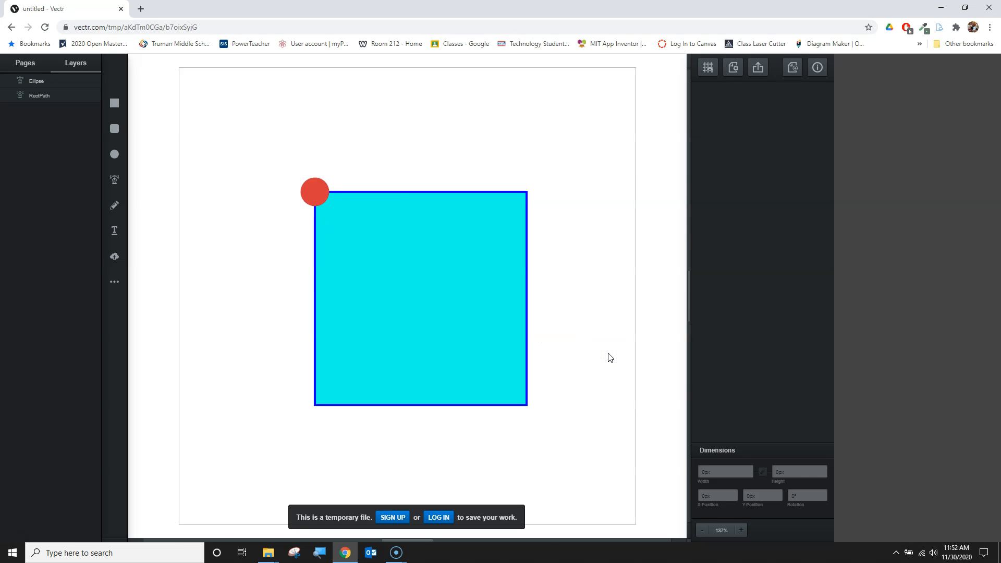
Select the rectangle and circle together, try Align Middle on them, and undo the alignment.
{"action": "left_click_drag", "start_coordinate": [231, 143], "coordinate": [600, 467]}
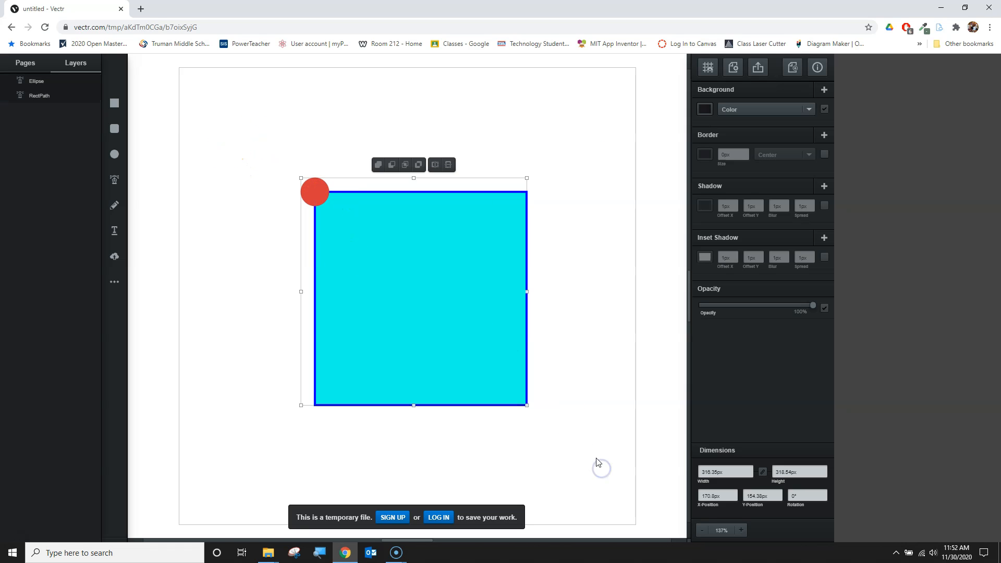
{"action": "right_click", "coordinate": [400, 283]}
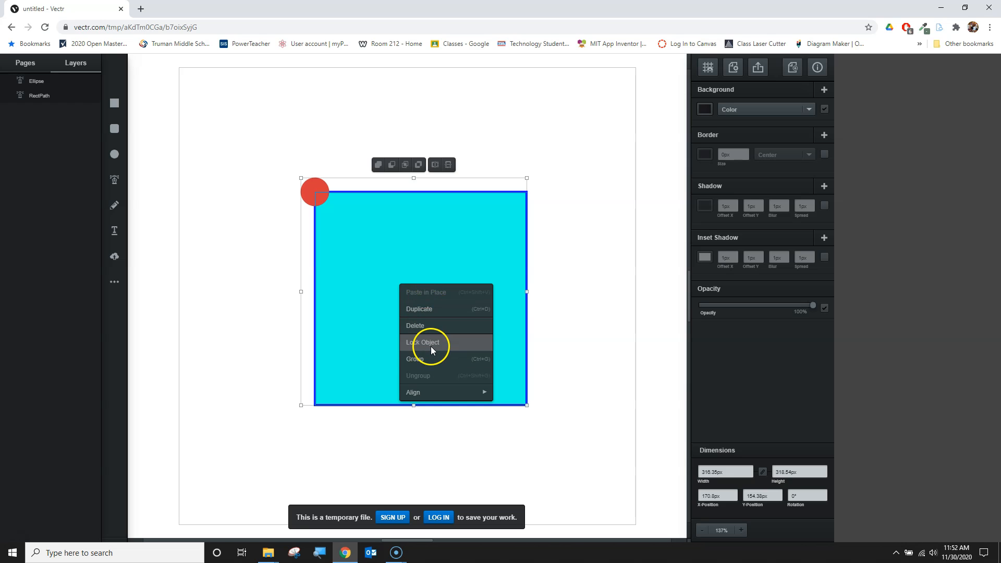
{"action": "mouse_move", "coordinate": [439, 399]}
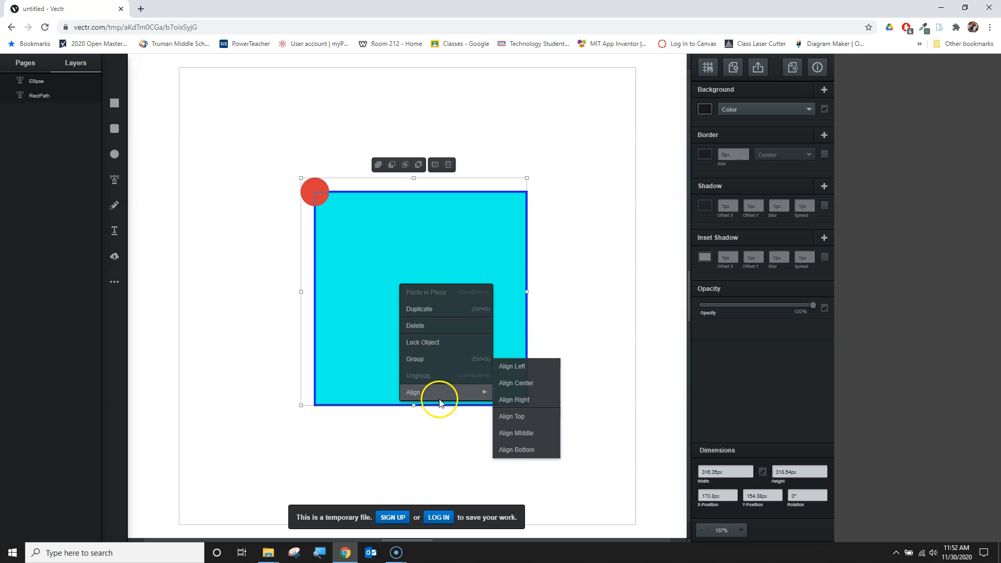
{"action": "left_click", "coordinate": [515, 433]}
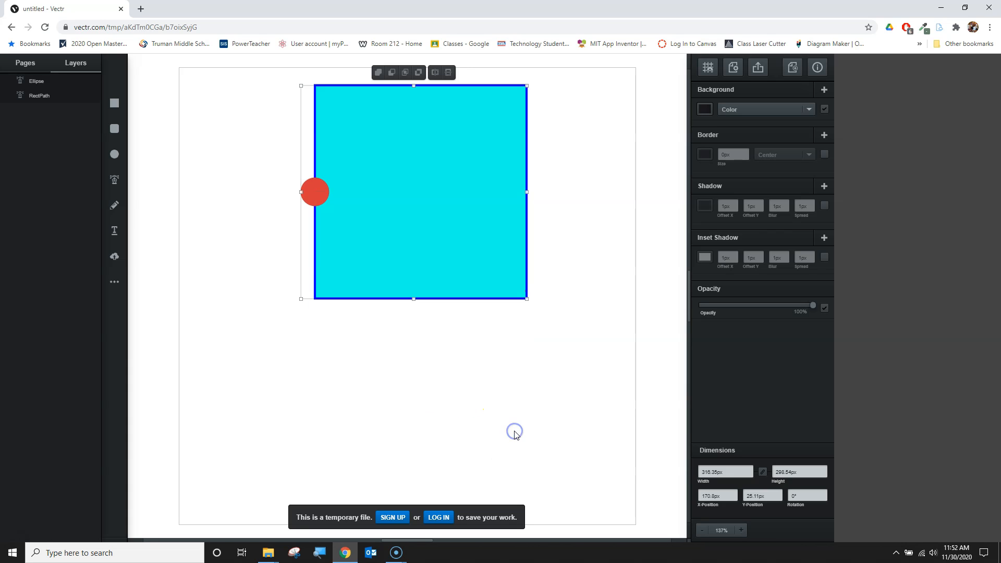
{"action": "key", "text": "ctrl+z"}
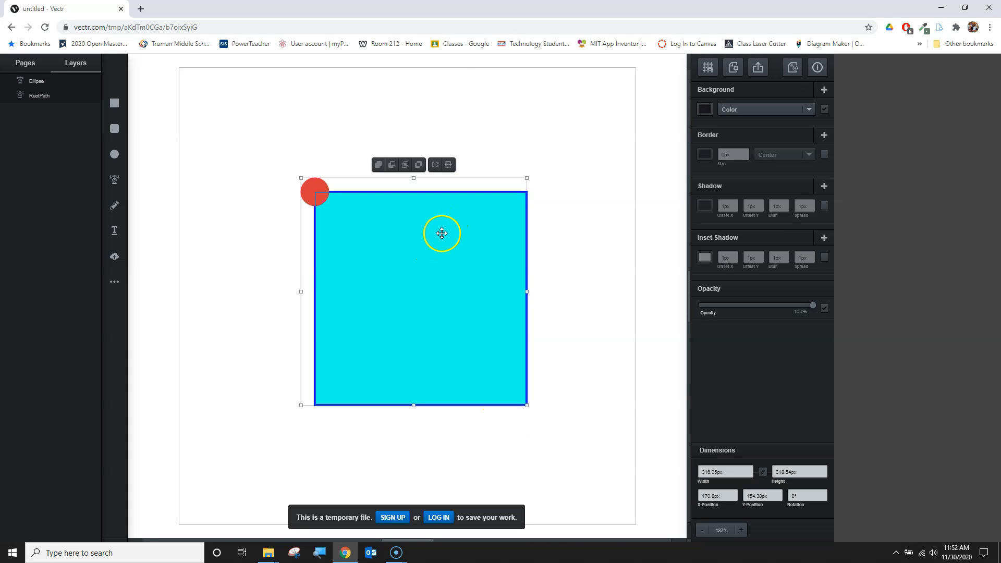
Group the rectangle and circle, and move the group toward the page's upper-left corner, at about X 53 px, Y 58 px.
{"action": "left_click", "coordinate": [268, 145]}
{"action": "left_click_drag", "start_coordinate": [260, 145], "coordinate": [581, 454]}
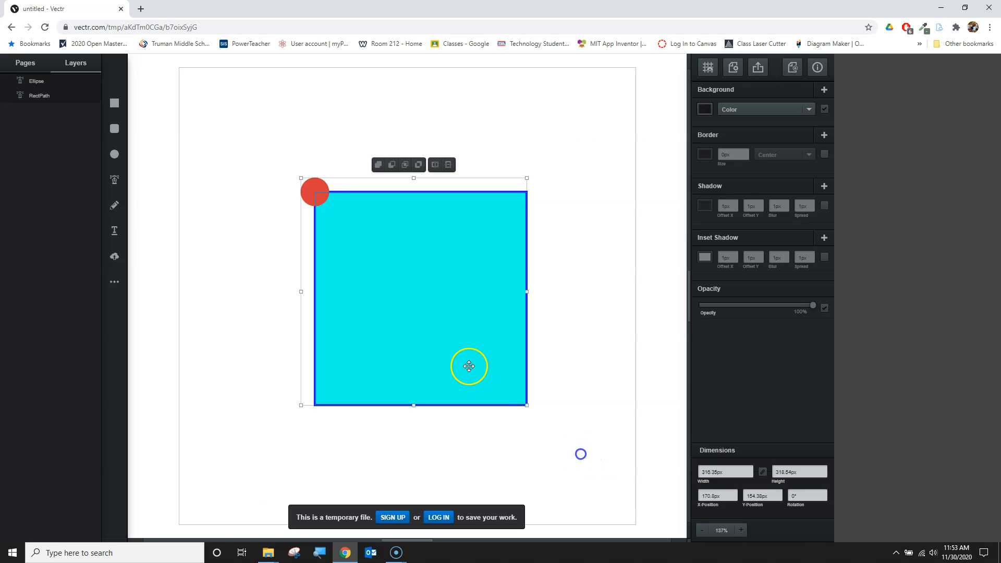
{"action": "right_click", "coordinate": [415, 317]}
{"action": "left_click", "coordinate": [447, 392]}
{"action": "left_click", "coordinate": [583, 388]}
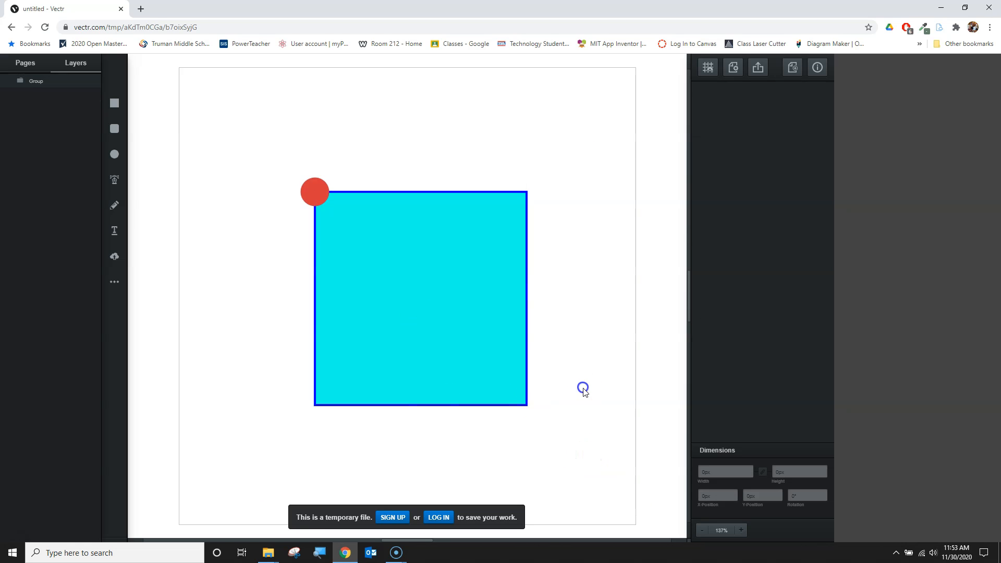
{"action": "left_click_drag", "start_coordinate": [402, 284], "coordinate": [319, 211]}
Ungroup the rectangle and circle, try moving the rectangle on its own, and undo that move.
{"action": "right_click", "coordinate": [316, 209]}
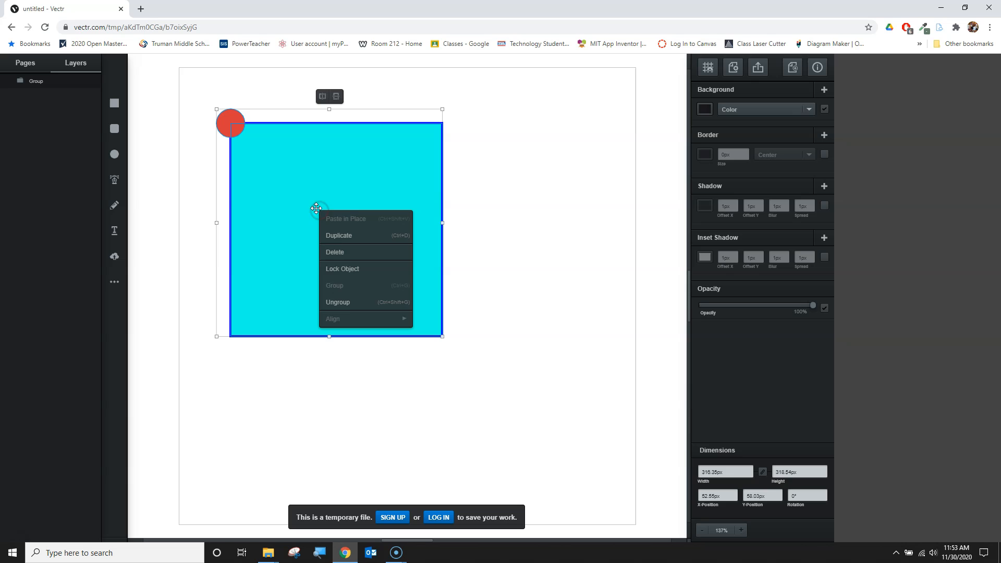
{"action": "left_click", "coordinate": [358, 303]}
{"action": "left_click", "coordinate": [586, 385]}
{"action": "left_click_drag", "start_coordinate": [266, 162], "coordinate": [493, 315]}
{"action": "key", "text": "ctrl+z"}
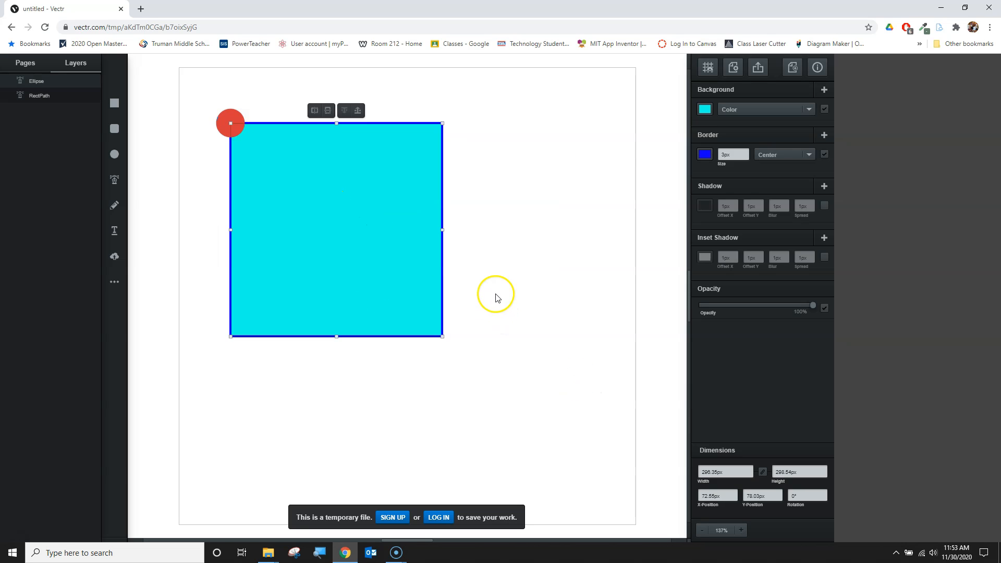
{"action": "left_click", "coordinate": [492, 275]}
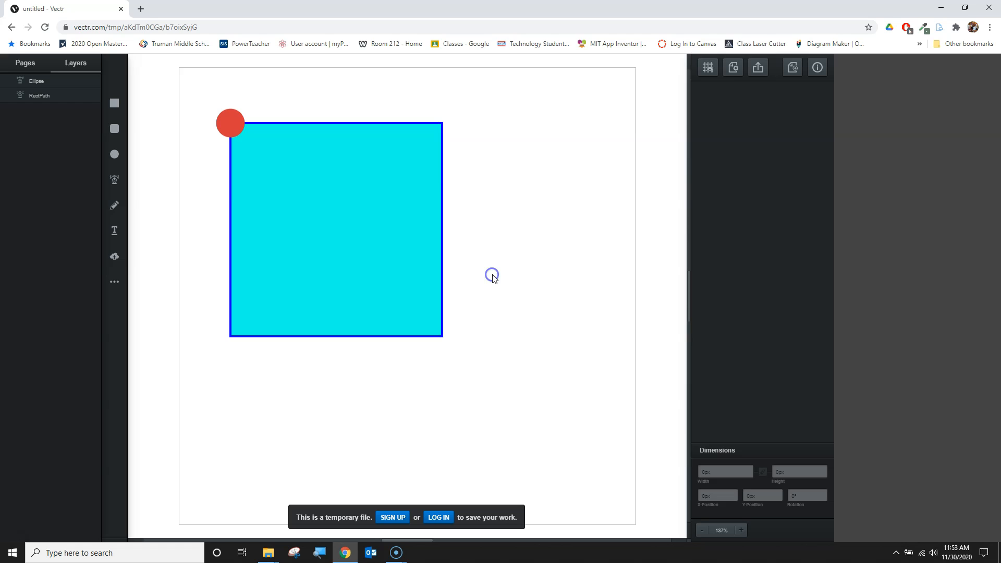
Duplicate the red circle three times and center the copies on the rectangle's other three corners.
{"action": "left_click", "coordinate": [229, 121]}
{"action": "right_click", "coordinate": [234, 124]}
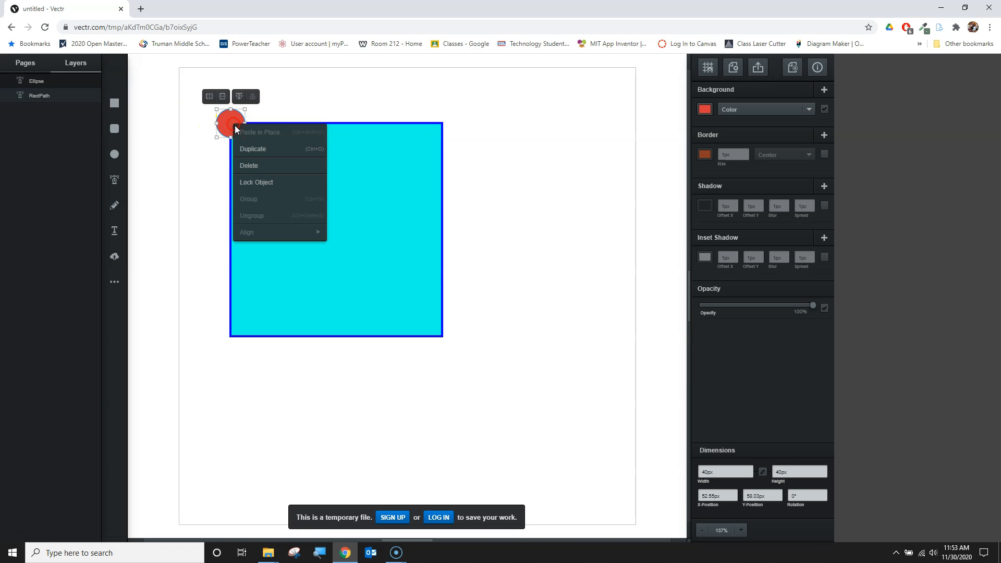
{"action": "left_click", "coordinate": [253, 146]}
{"action": "left_click_drag", "start_coordinate": [238, 131], "coordinate": [443, 125]}
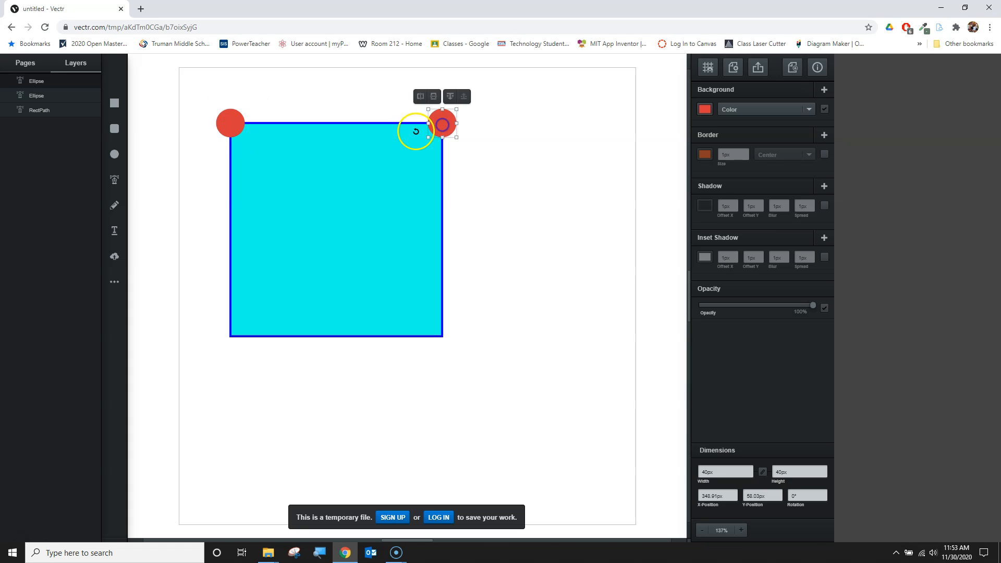
{"action": "right_click", "coordinate": [444, 127]}
{"action": "left_click", "coordinate": [462, 152]}
{"action": "left_click_drag", "start_coordinate": [448, 131], "coordinate": [440, 337]}
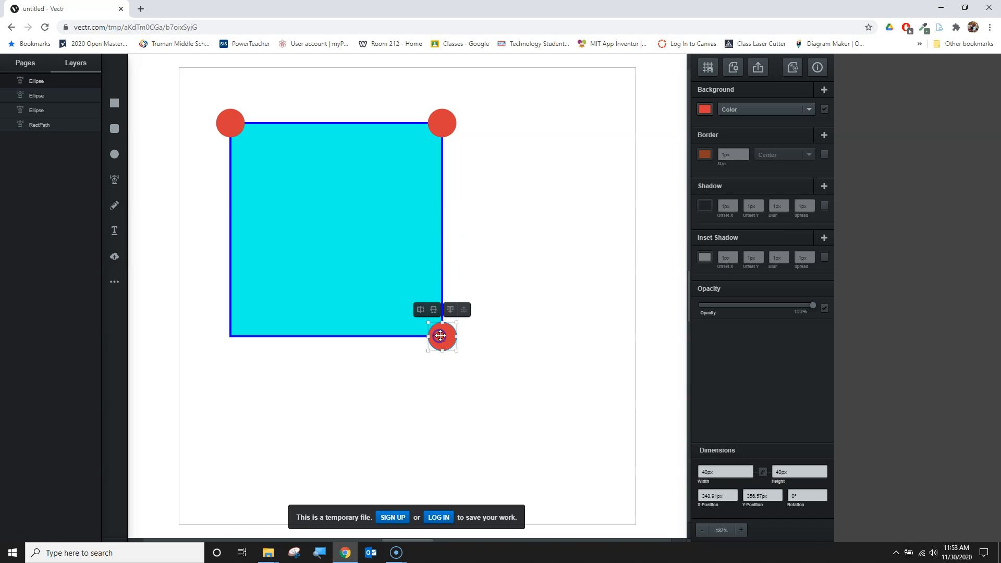
{"action": "right_click", "coordinate": [441, 336]}
{"action": "left_click", "coordinate": [465, 360]}
{"action": "left_click_drag", "start_coordinate": [448, 344], "coordinate": [226, 341]}
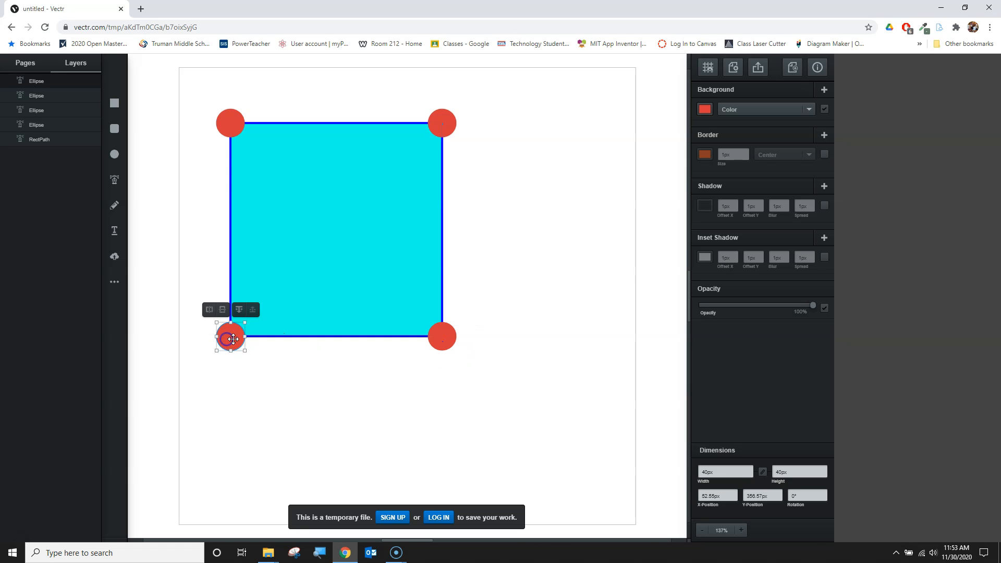
Unite the rectangle with its four corner circles and move the combined shape to about X 156 px, Y 145 px.
{"action": "left_click", "coordinate": [528, 290]}
{"action": "left_click_drag", "start_coordinate": [184, 80], "coordinate": [565, 420]}
{"action": "left_click", "coordinate": [302, 96]}
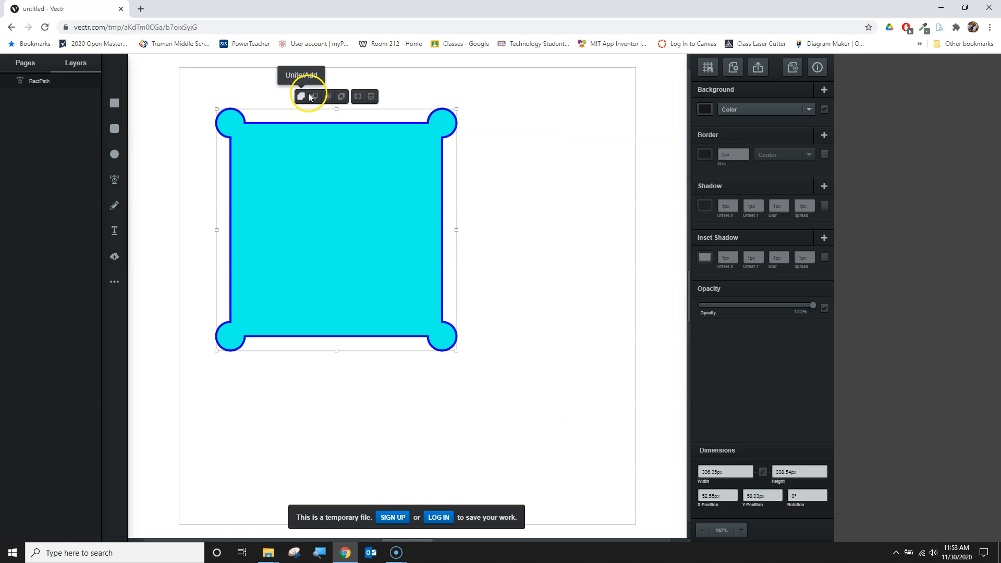
{"action": "left_click", "coordinate": [571, 241]}
{"action": "left_click_drag", "start_coordinate": [300, 219], "coordinate": [374, 287]}
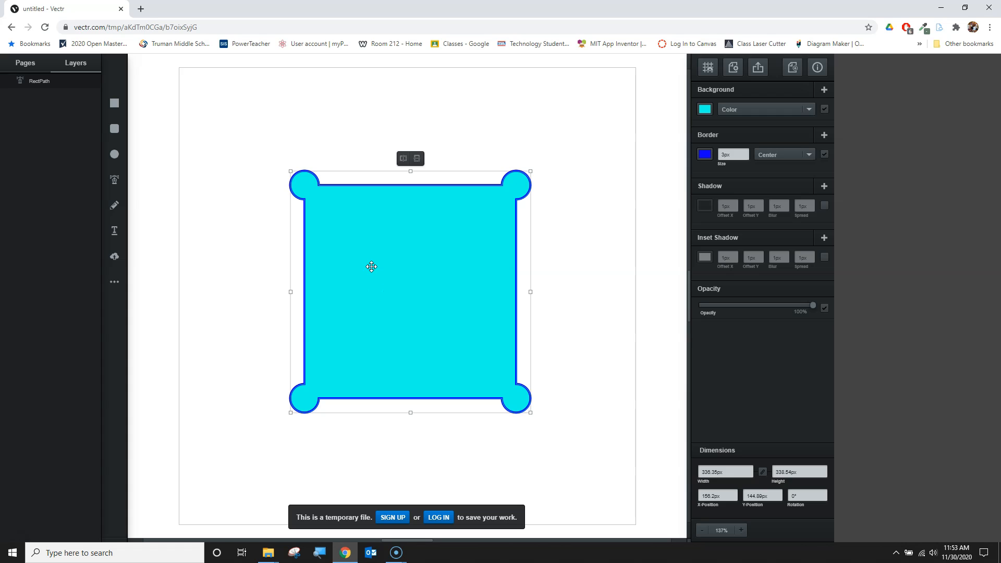
{"action": "left_click", "coordinate": [623, 323]}
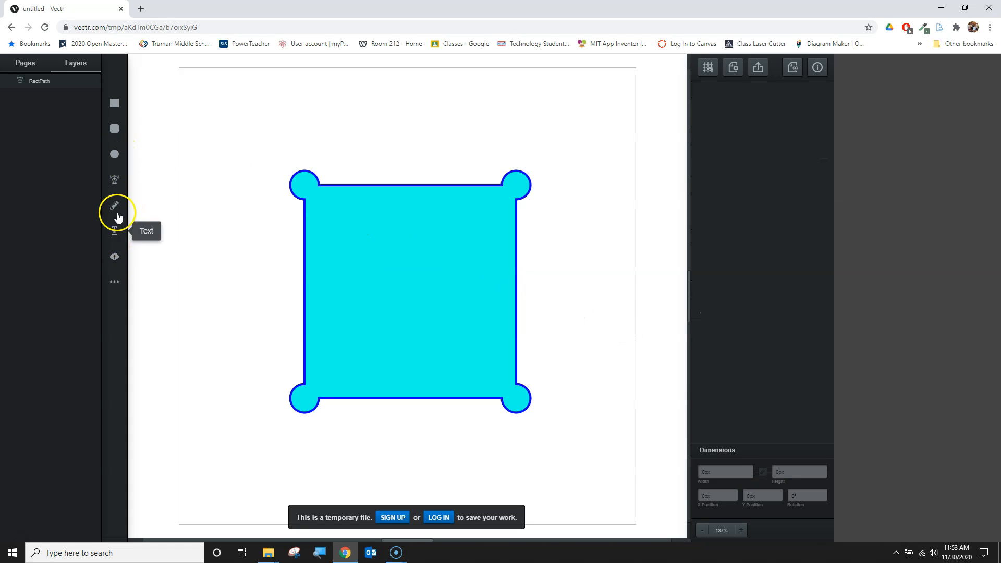
Draw a closed Pen path across the combined shape, with a straight diagonal to the lower-right corner and a curved return.
{"action": "left_click", "coordinate": [114, 182]}
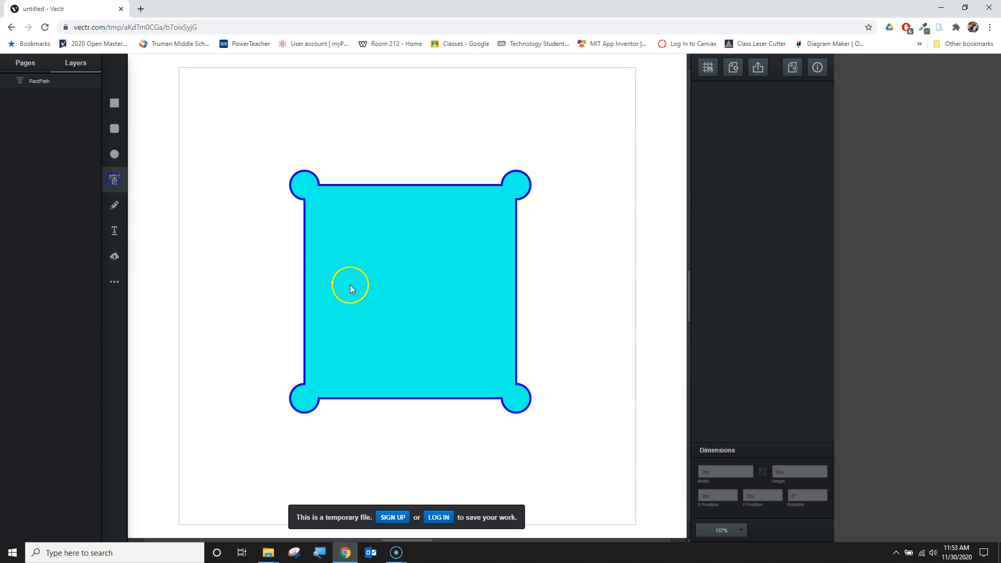
{"action": "left_click", "coordinate": [320, 185]}
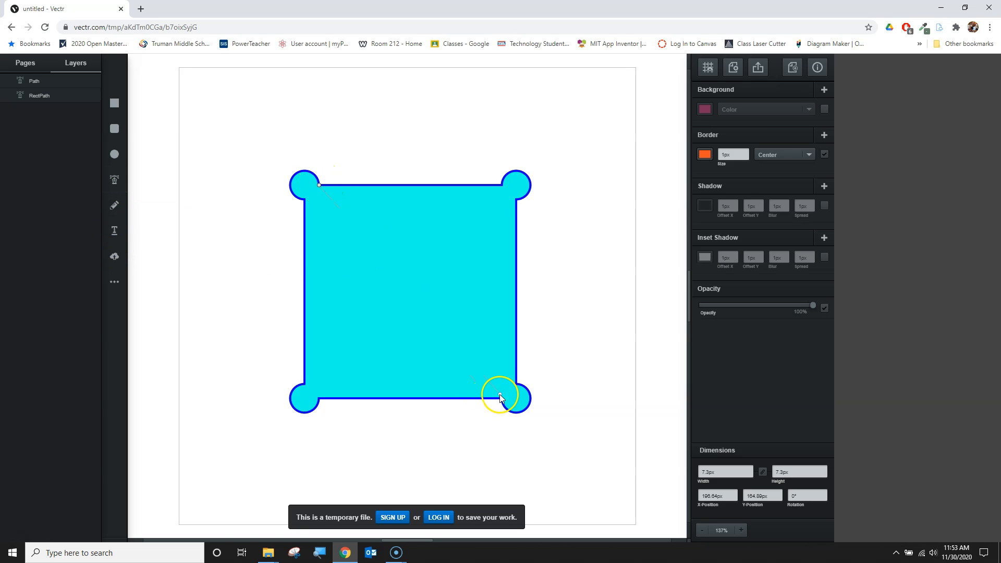
{"action": "left_click", "coordinate": [502, 399]}
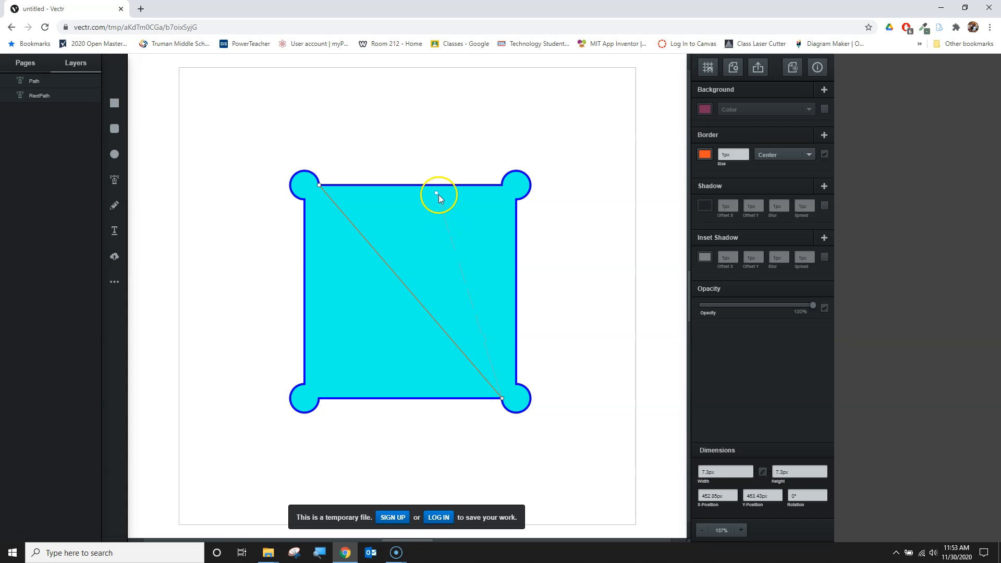
{"action": "left_click_drag", "start_coordinate": [437, 185], "coordinate": [326, 207]}
{"action": "left_click", "coordinate": [320, 186]}
{"action": "left_click", "coordinate": [611, 304]}
{"action": "left_click", "coordinate": [616, 348]}
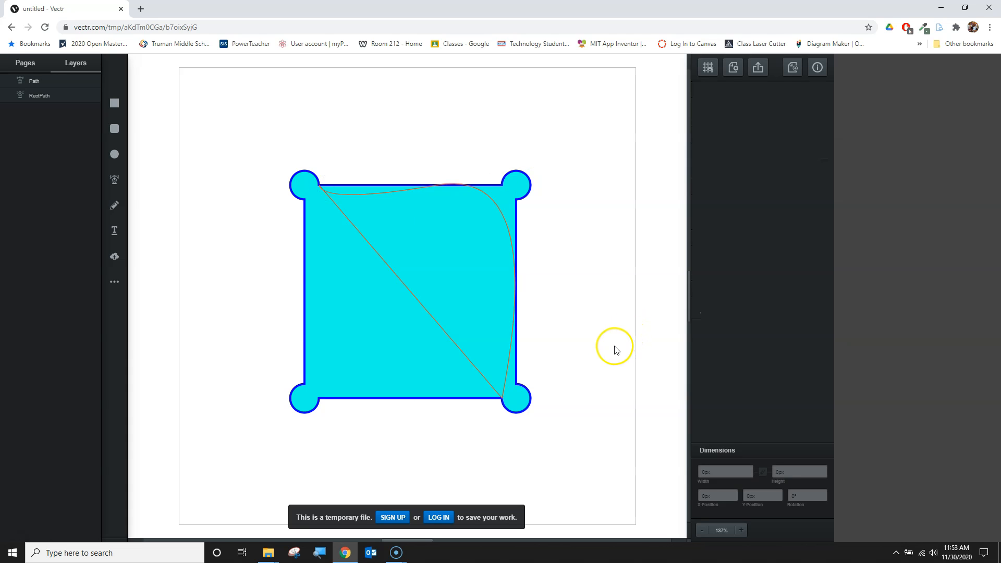
Try a freehand Pencil stroke inside the combined shape and delete it.
{"action": "left_click", "coordinate": [115, 204]}
{"action": "mouse_move", "coordinate": [355, 223]}
{"action": "left_mouse_down"}
{"action": "mouse_move", "coordinate": [375, 298]}
{"action": "mouse_move", "coordinate": [474, 313]}
{"action": "mouse_move", "coordinate": [459, 362]}
{"action": "mouse_move", "coordinate": [358, 329]}
{"action": "mouse_move", "coordinate": [442, 249]}
{"action": "left_mouse_up"}
{"action": "key", "text": "Delete"}
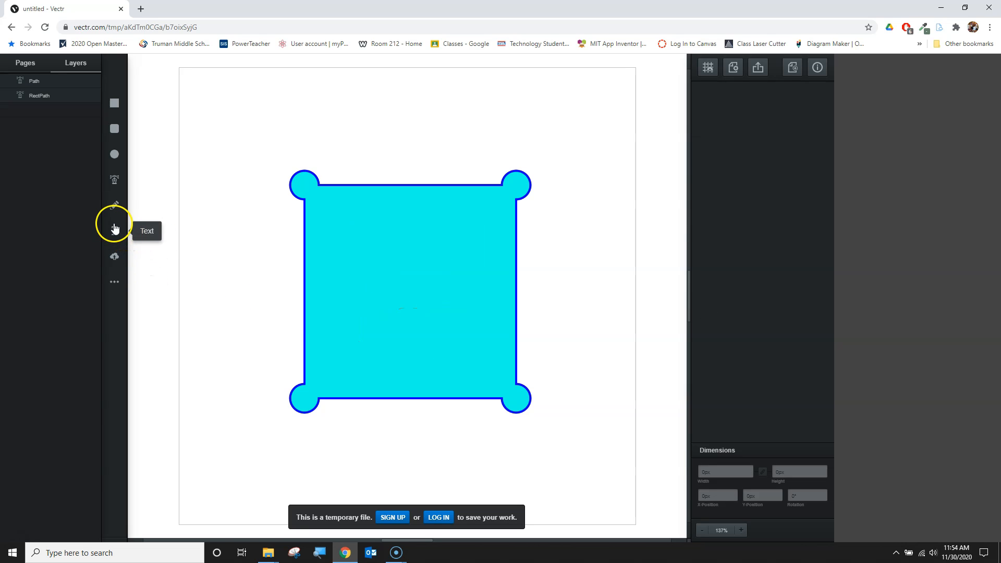
Place a 40 px gear shape at the center of the combined cyan shape.
{"action": "left_click", "coordinate": [115, 284]}
{"action": "left_click", "coordinate": [146, 283]}
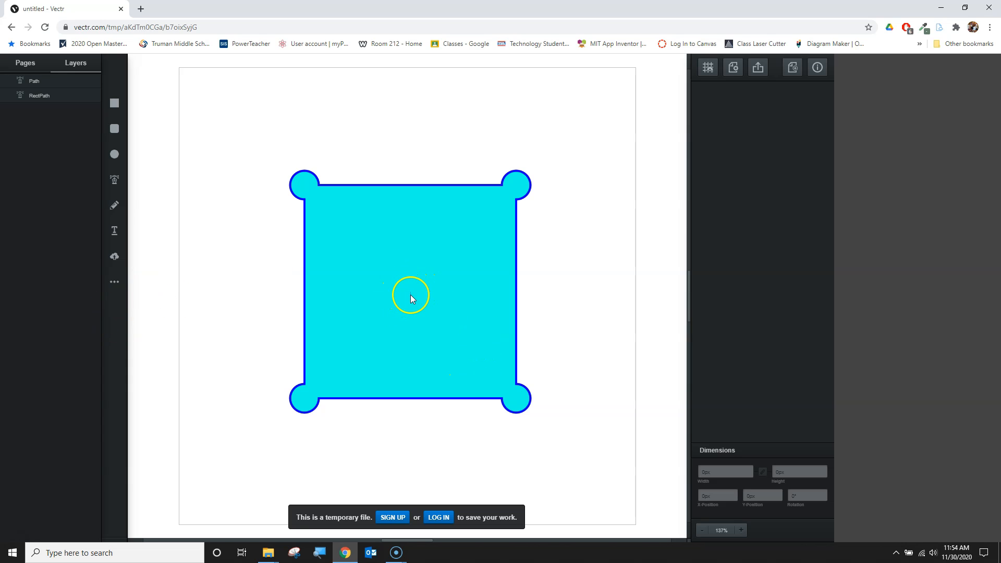
{"action": "left_click", "coordinate": [411, 296]}
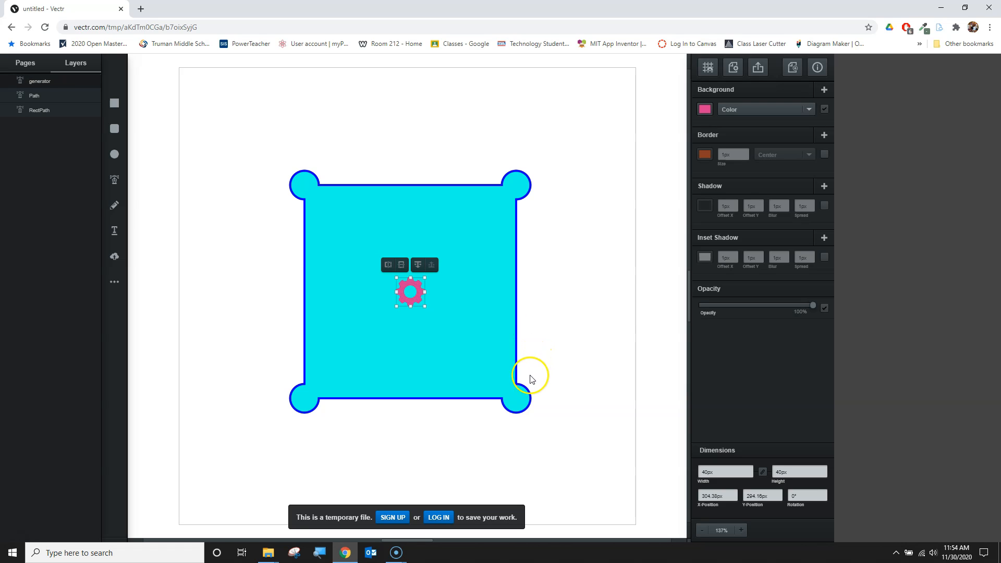
{"action": "left_click", "coordinate": [573, 357]}
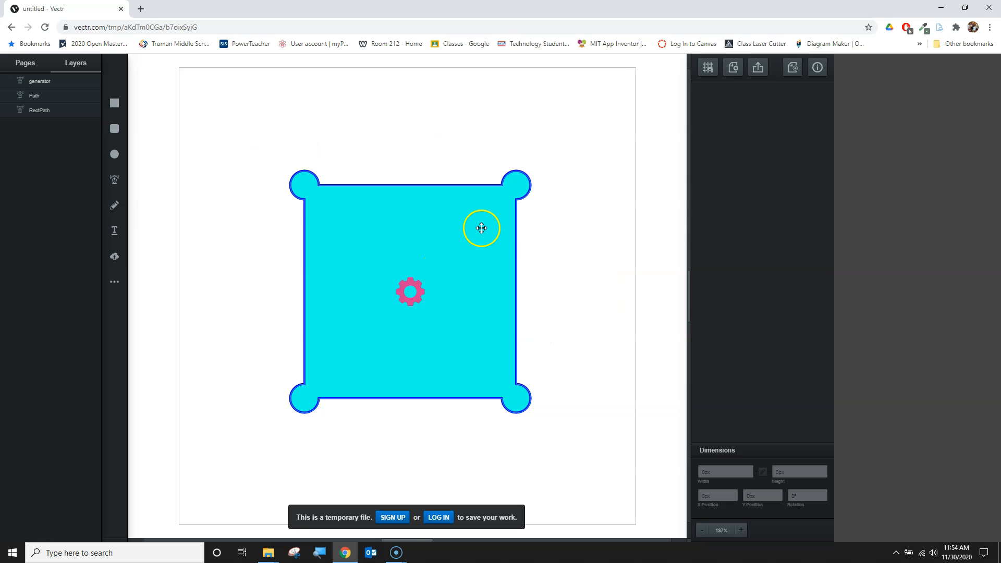
Subtract the gear from the combined cyan shape and move the cut-out shape slightly up and to the left.
{"action": "left_click", "coordinate": [224, 136]}
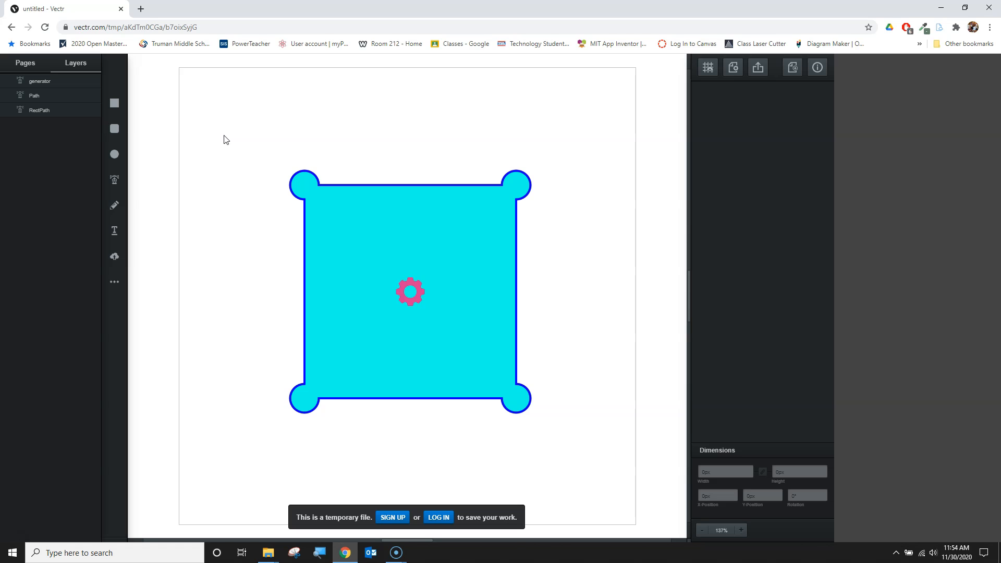
{"action": "left_click_drag", "start_coordinate": [256, 157], "coordinate": [596, 453]}
{"action": "left_click", "coordinate": [390, 159]}
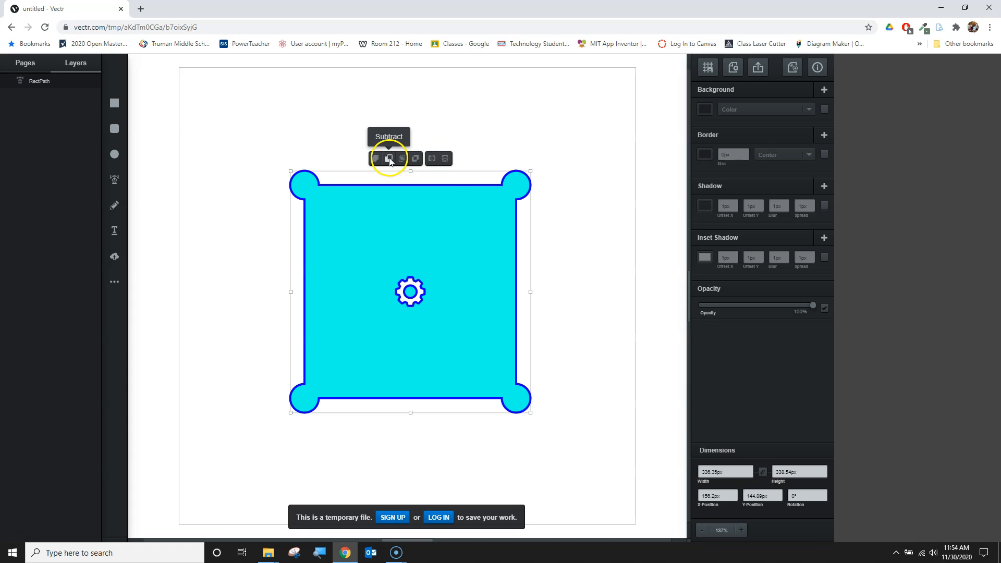
{"action": "left_click", "coordinate": [618, 241]}
{"action": "mouse_move", "coordinate": [493, 310]}
{"action": "left_mouse_down"}
{"action": "mouse_move", "coordinate": [573, 288]}
{"action": "mouse_move", "coordinate": [485, 305]}
{"action": "left_mouse_up"}
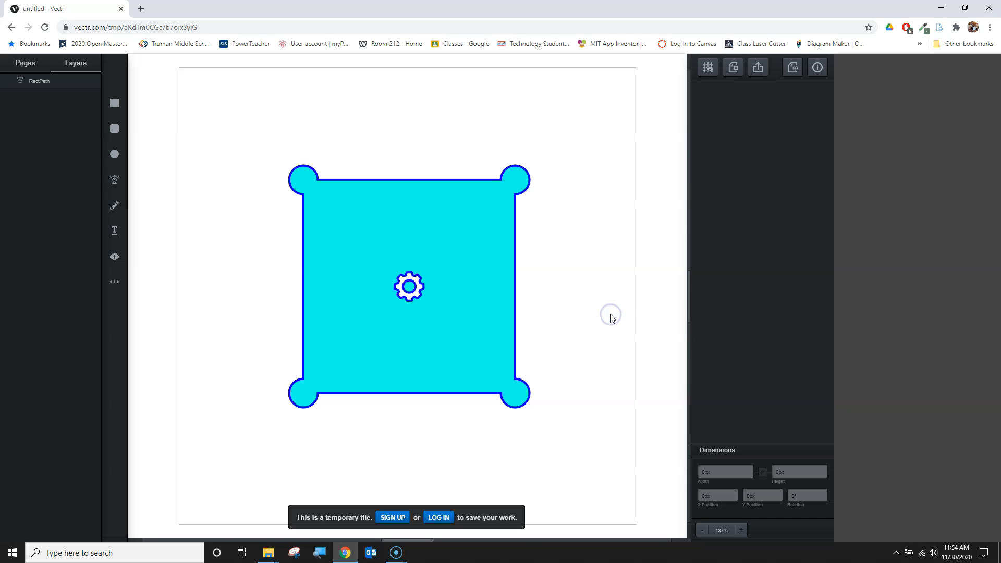